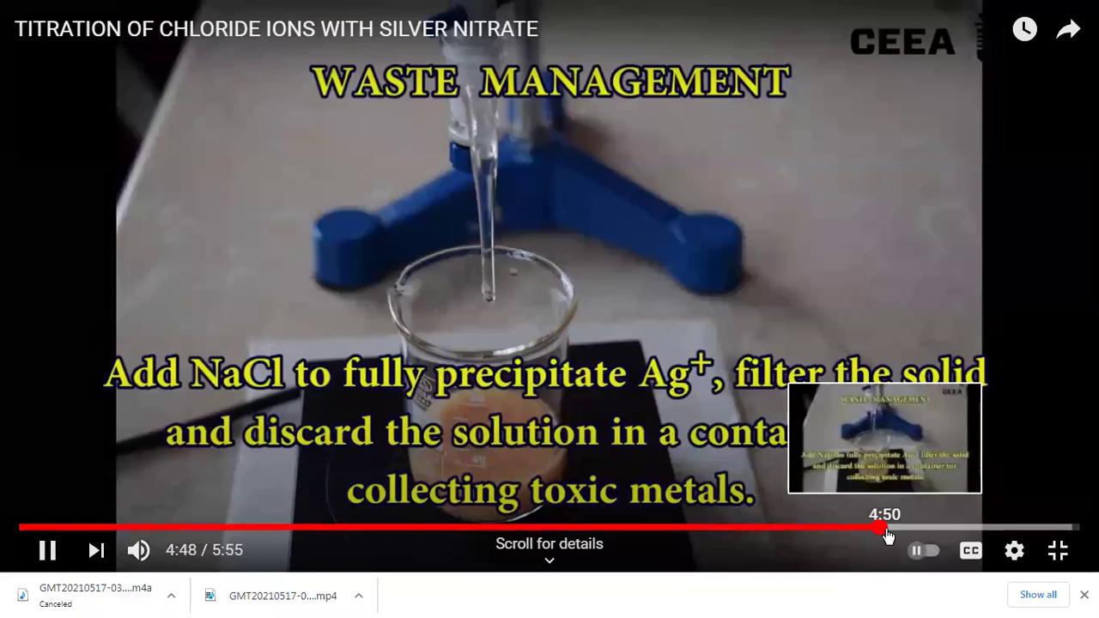
# Skip the chloride titration video ahead to about 4:50, pause it and exit full screen.
pyautogui.click(890, 529)
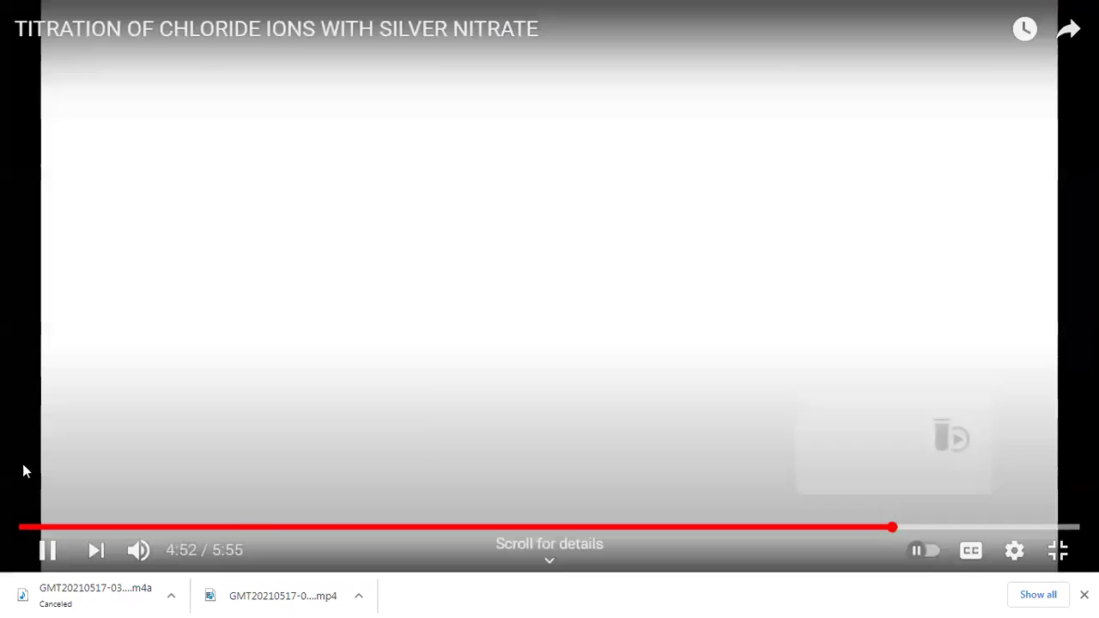
pyautogui.click(48, 549)
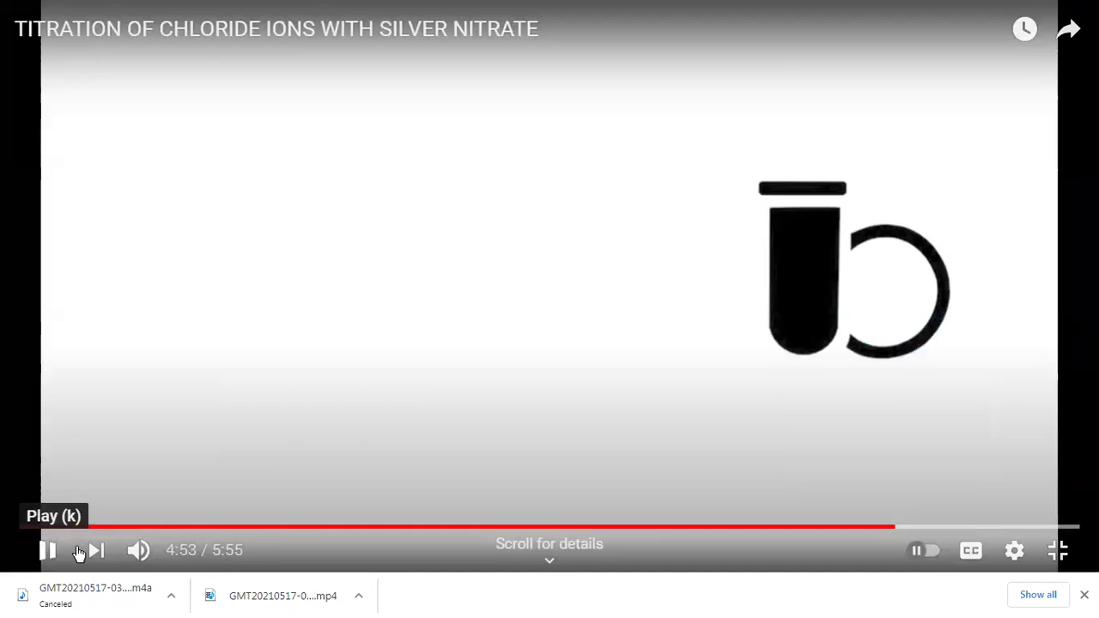
pyautogui.click(1060, 554)
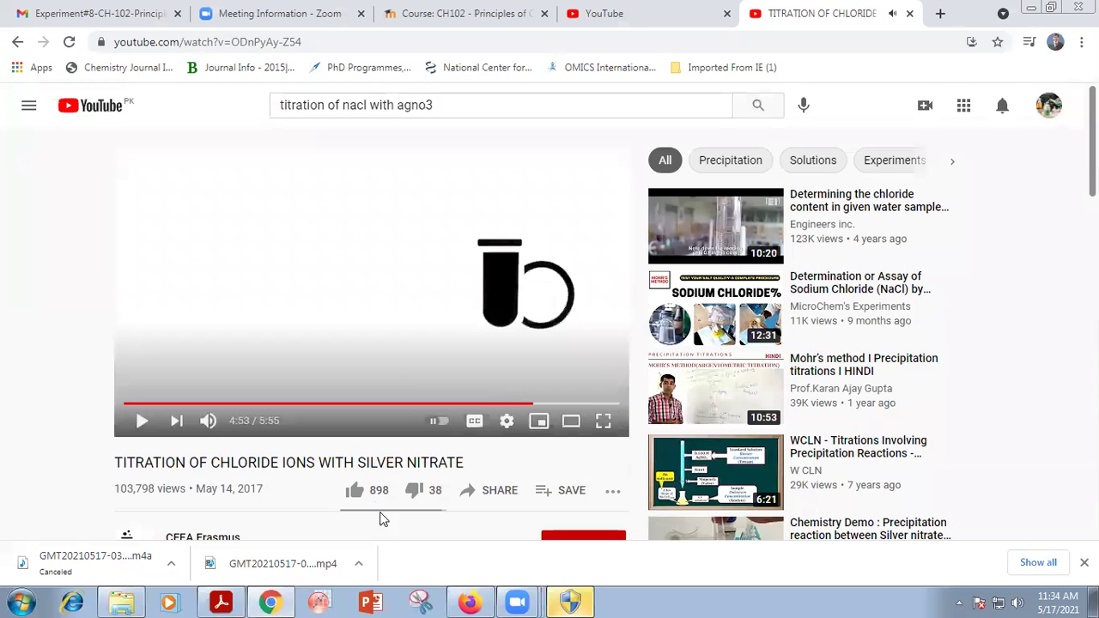
# Dismiss the Manager.exe permission request and switch to Acrobat Reader to show the first page of EXPERIMENT9.pdf.
pyautogui.moveTo(575, 601)
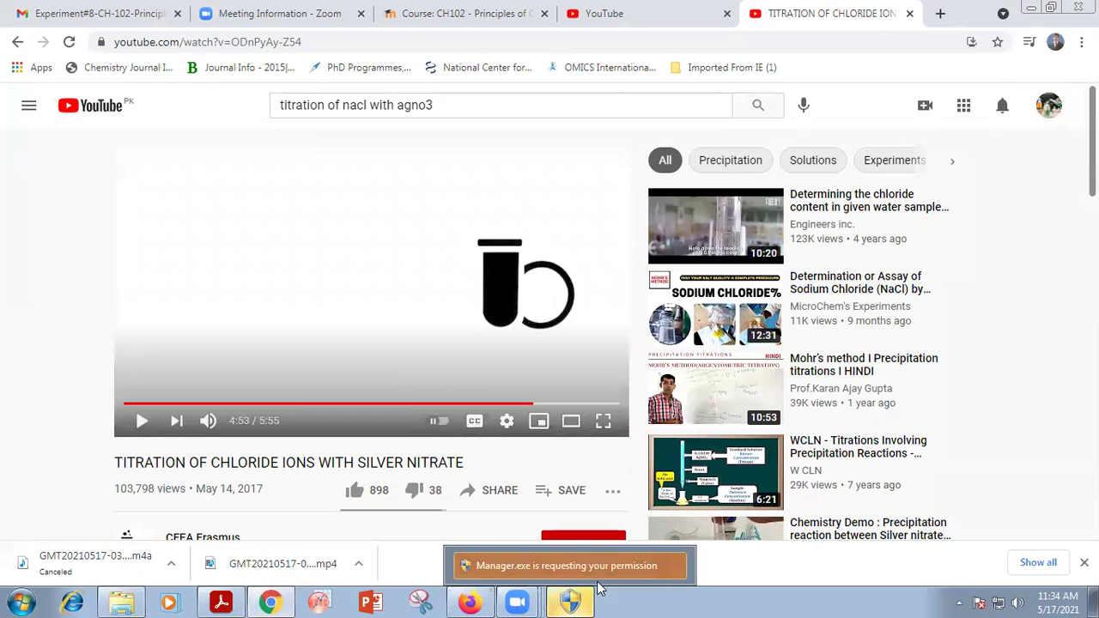
pyautogui.click(680, 566)
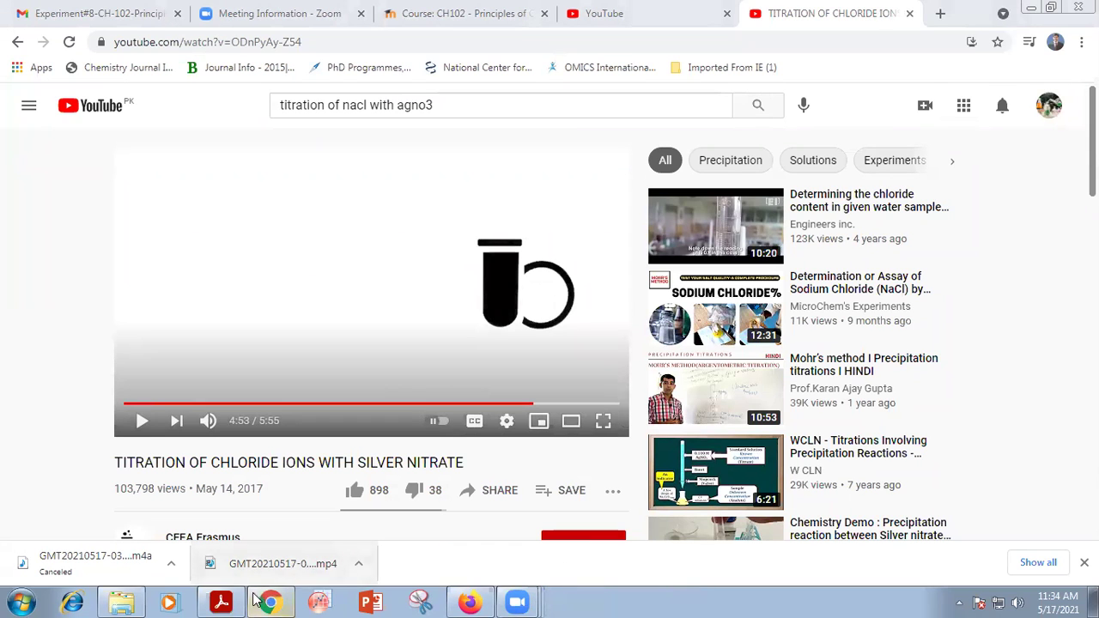
pyautogui.click(221, 601)
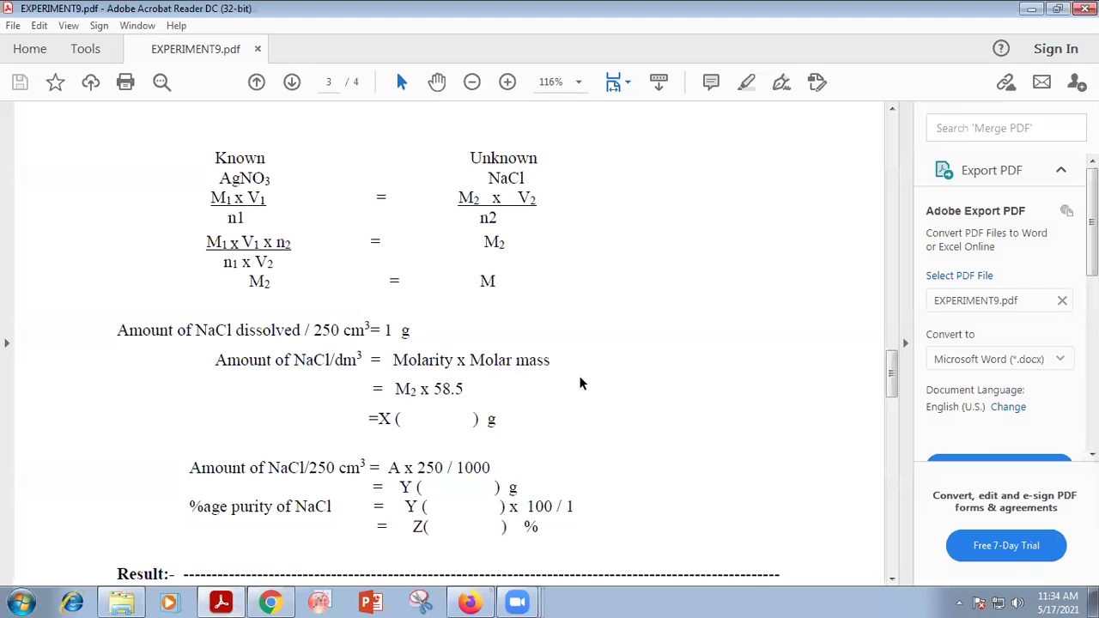
pyautogui.scroll(15, 579, 378)
pyautogui.scroll(15, 578, 375)
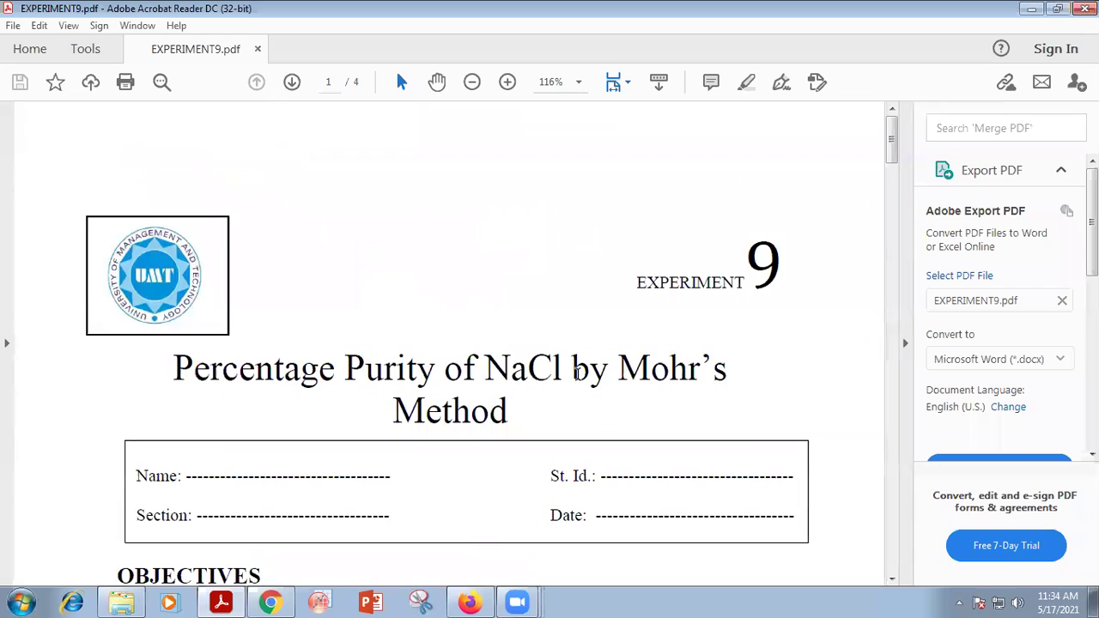
pyautogui.moveTo(511, 599)
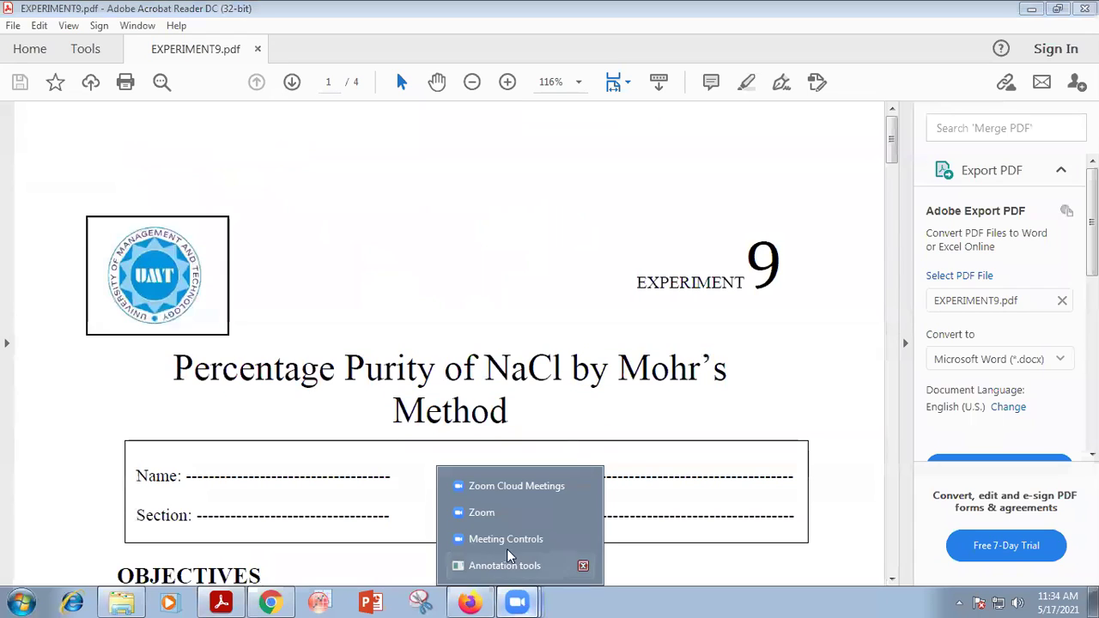
pyautogui.click(494, 487)
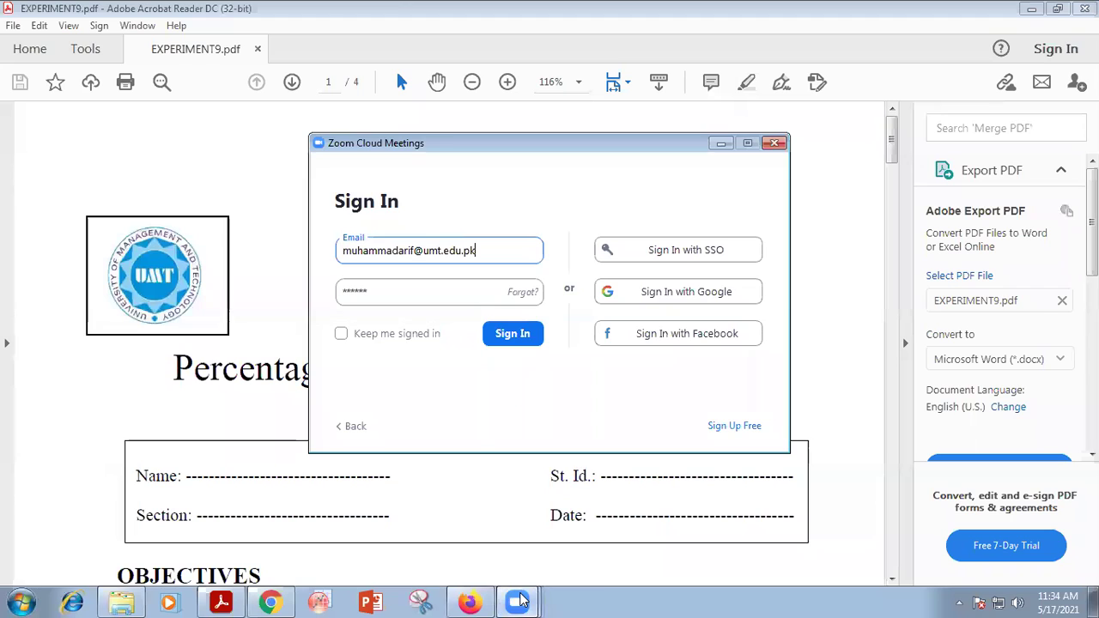
pyautogui.click(490, 538)
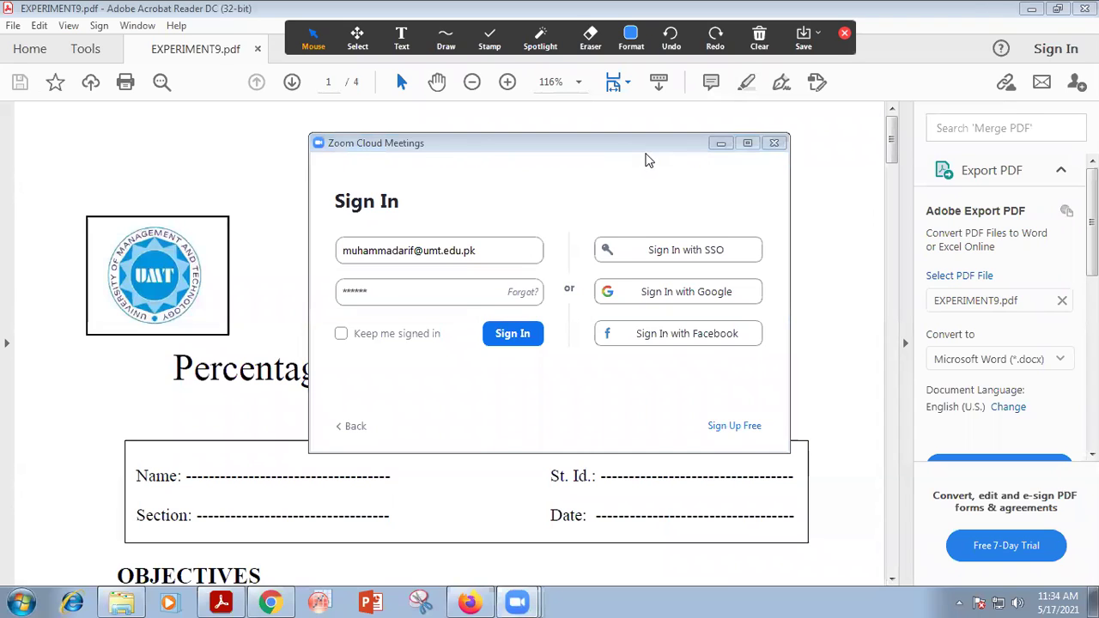
pyautogui.click(469, 146)
pyautogui.moveTo(469, 147); pyautogui.dragTo(175, 154)
pyautogui.click(576, 194)
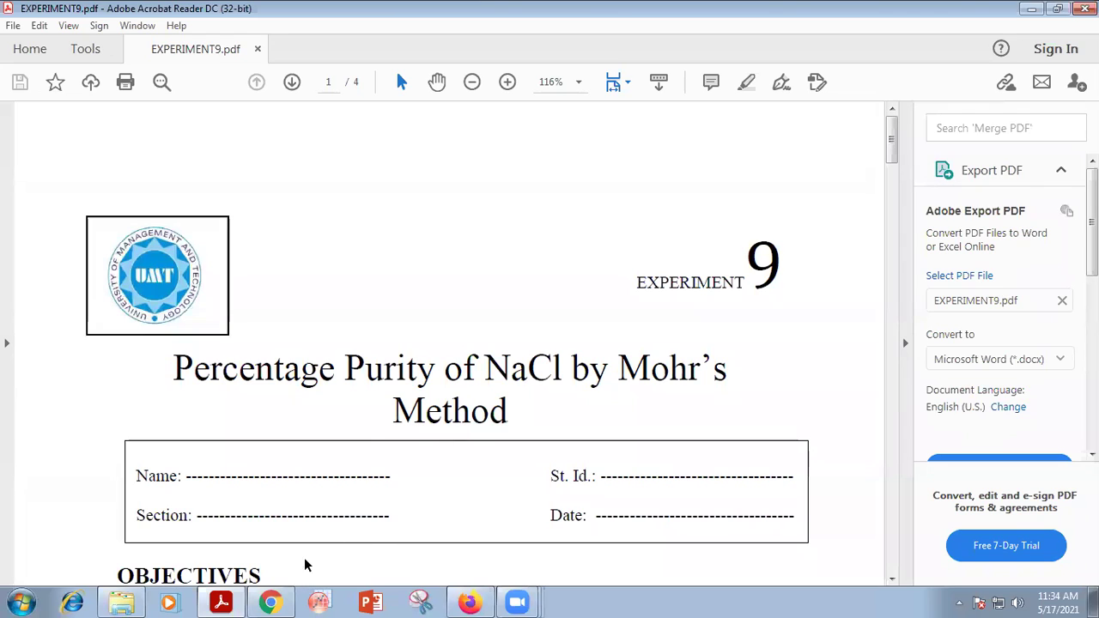
# Switch to the UMT-LMS page in Chrome and open the first CH102L Principles of Chemistry-II (Lab) course from the dashboard.
pyautogui.click(270, 602)
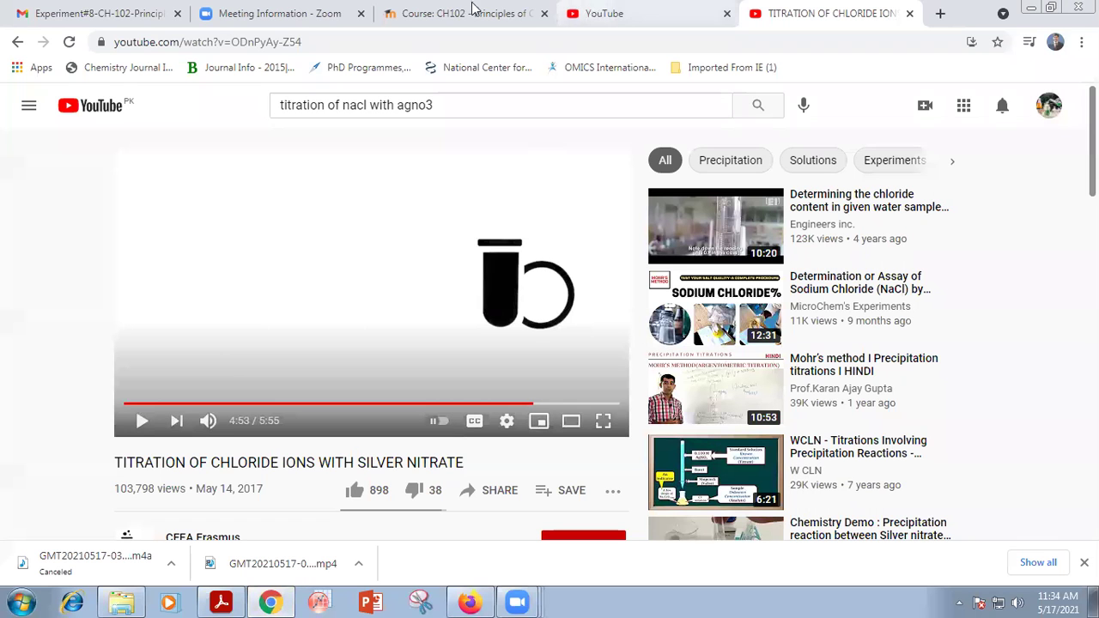
pyautogui.click(446, 16)
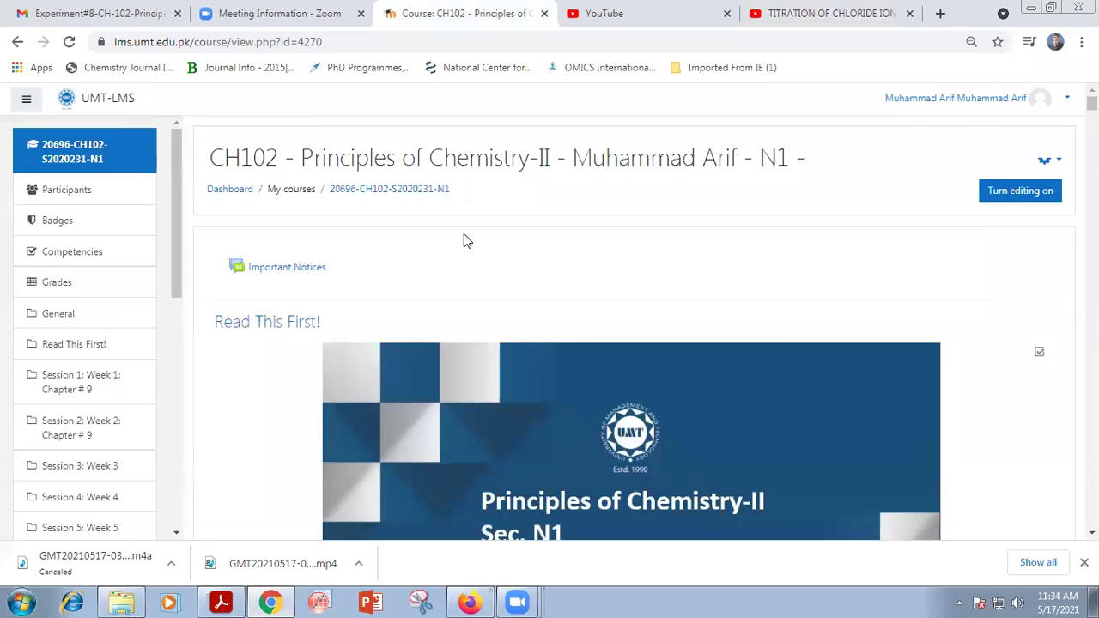
pyautogui.scroll(-9, 116, 245)
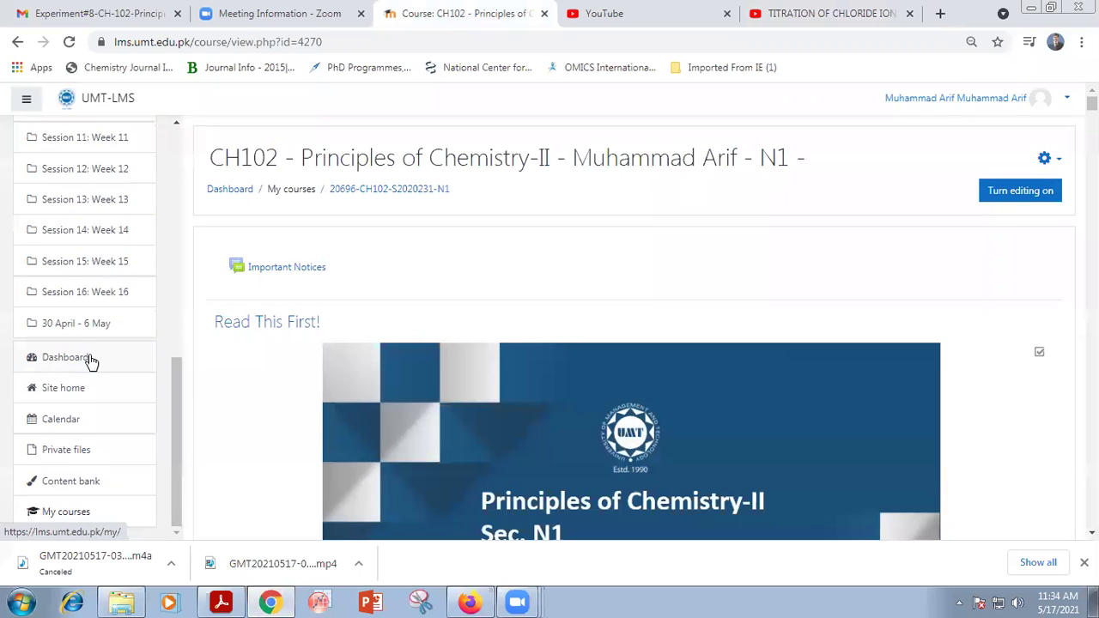
pyautogui.click(88, 360)
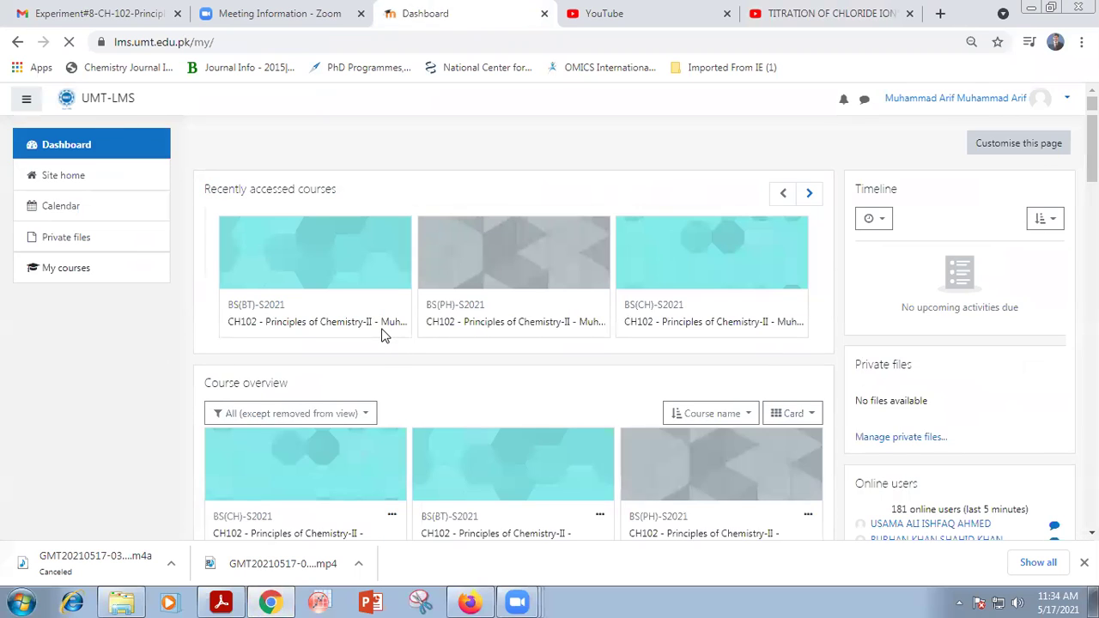
pyautogui.scroll(-2, 381, 331)
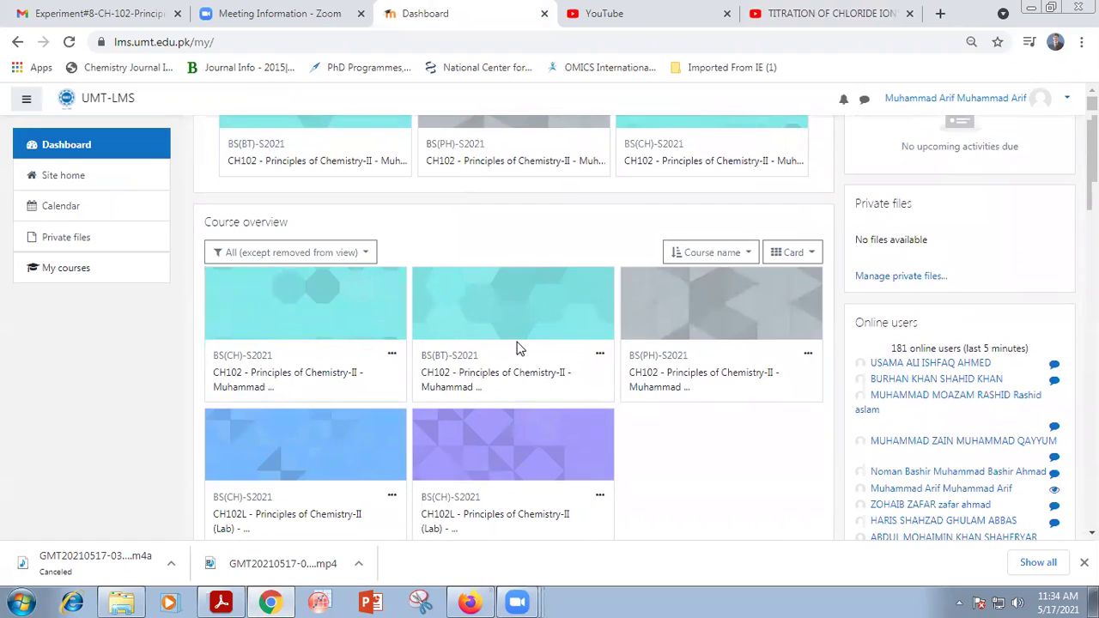
pyautogui.scroll(-1, 518, 348)
pyautogui.click(259, 366)
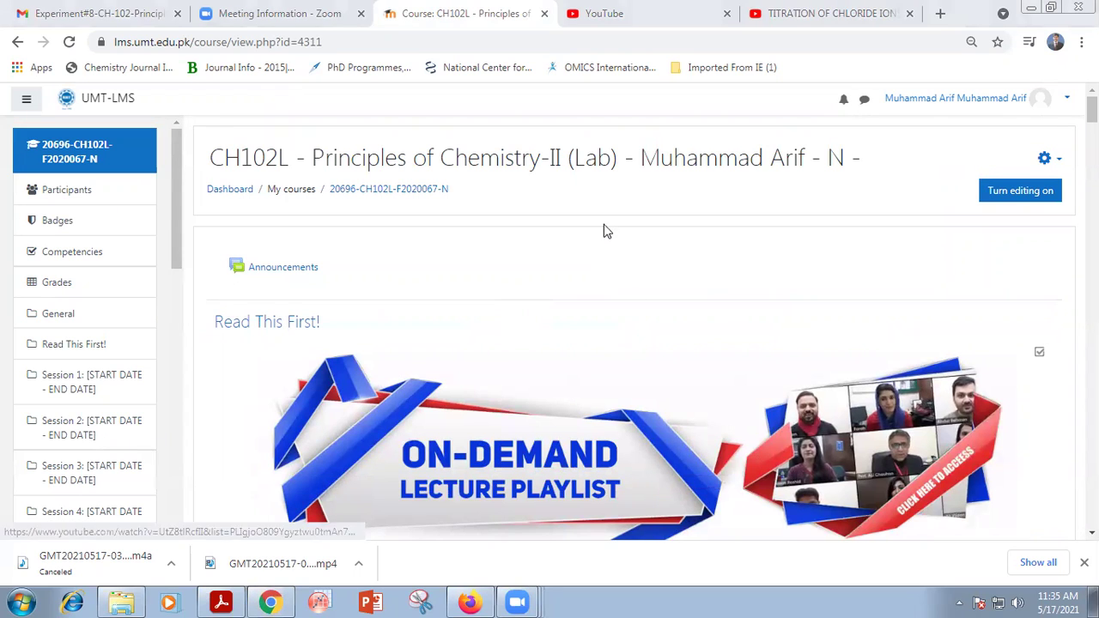
# Find the Session 8 section of the lab course and open Session 8: Assignment#1.
pyautogui.scroll(-3, 604, 221)
pyautogui.scroll(-20, 604, 221)
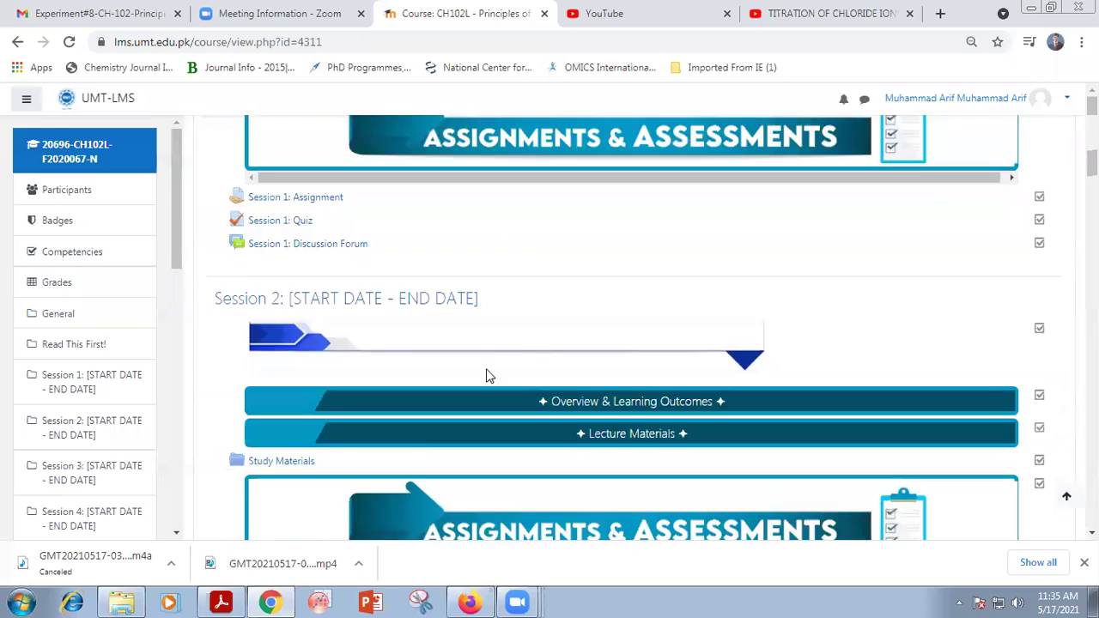
pyautogui.scroll(-20, 484, 379)
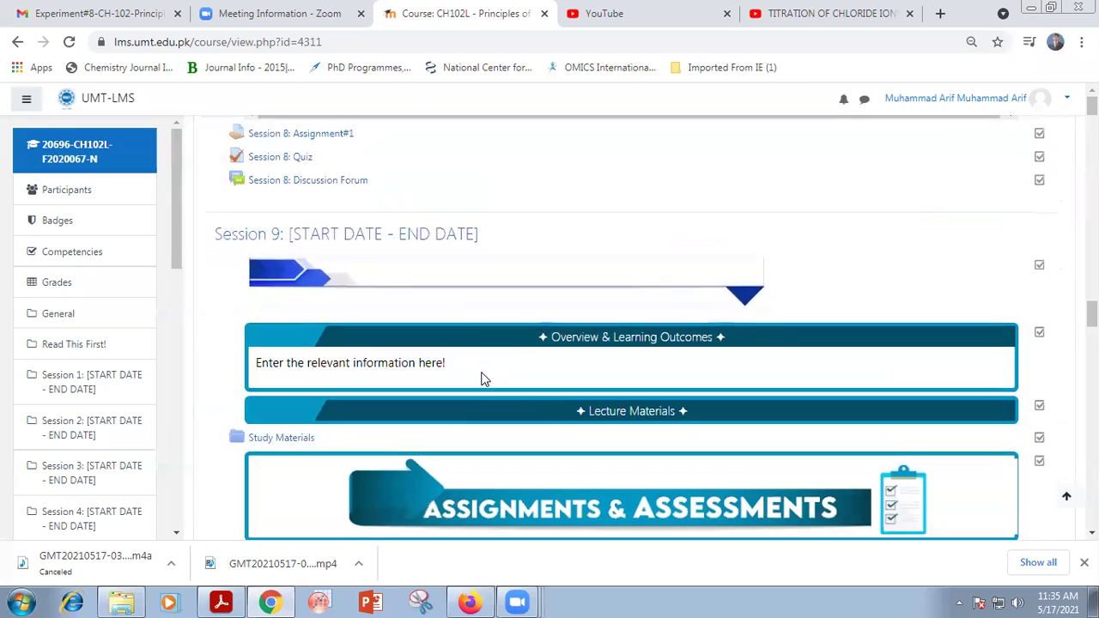
pyautogui.scroll(-5, 484, 380)
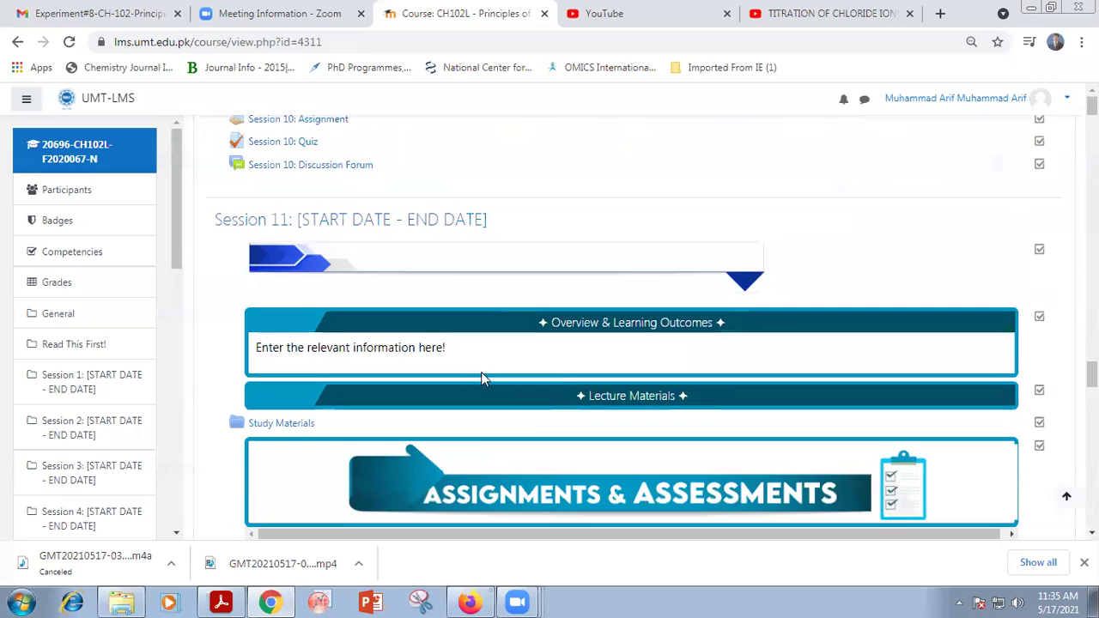
pyautogui.scroll(8, 481, 379)
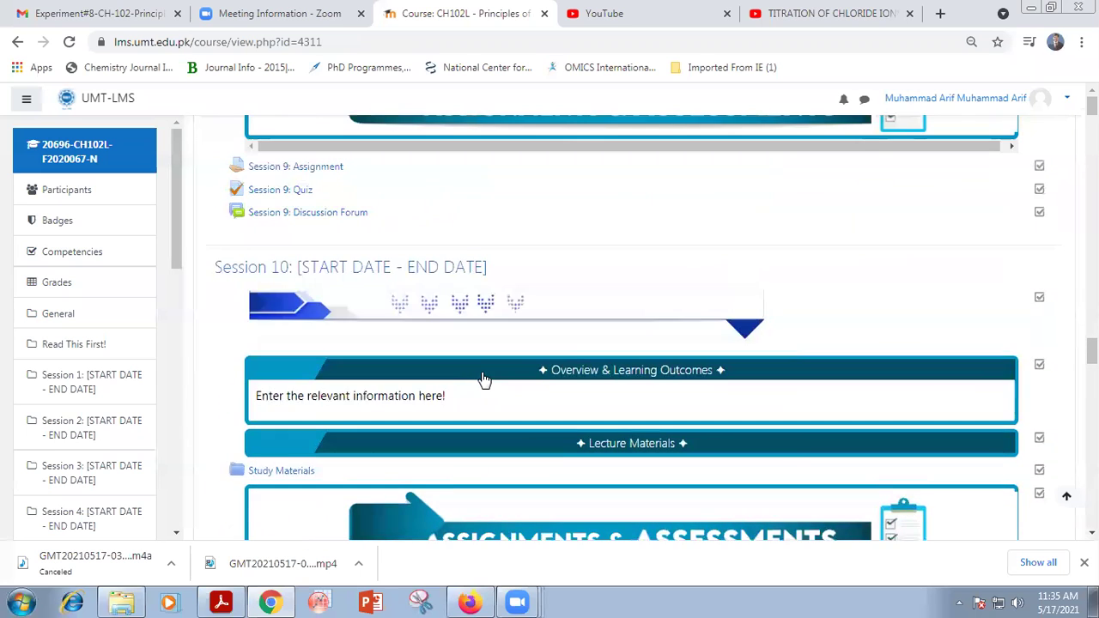
pyautogui.scroll(2, 483, 380)
pyautogui.scroll(6, 483, 380)
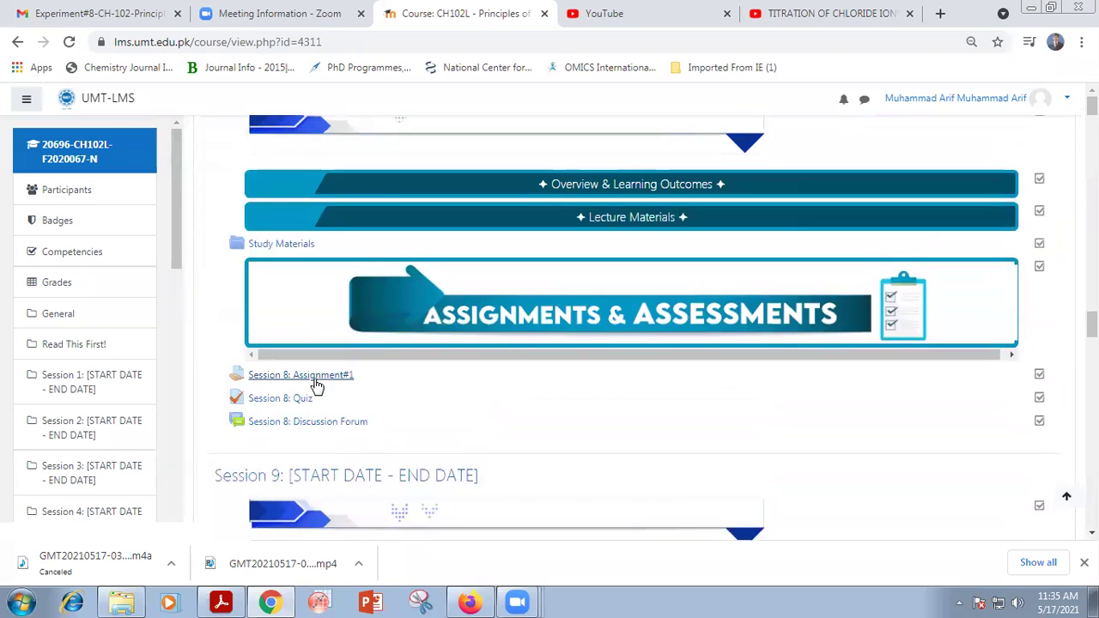
pyautogui.click(311, 379)
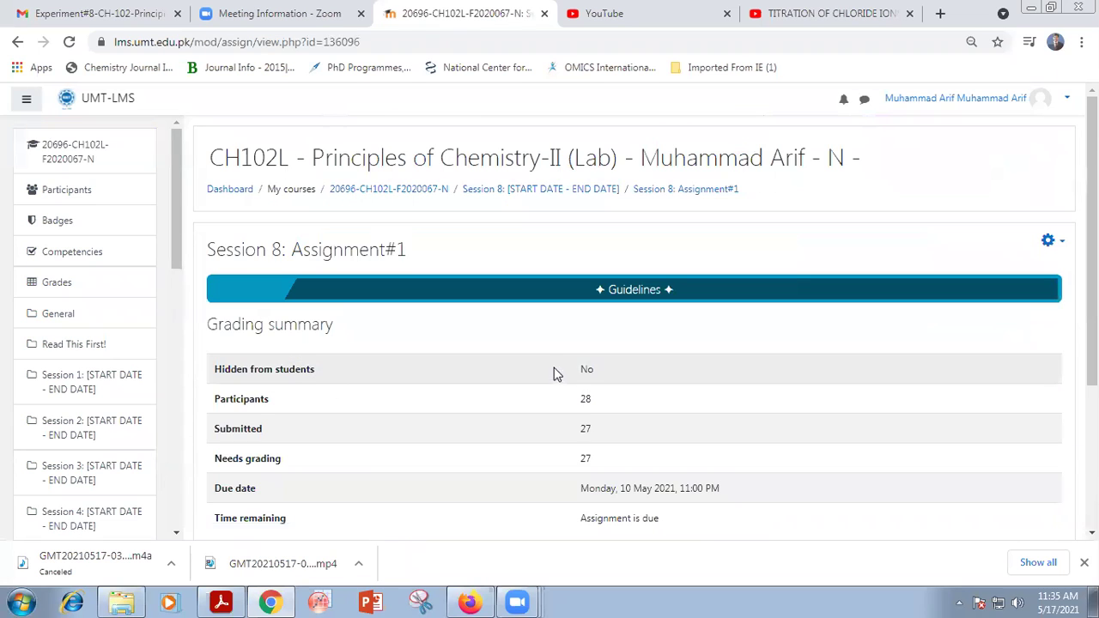
# Examine the grading summary of Session 8: Assignment#1, including its submissions, due date and time remaining.
pyautogui.scroll(-3, 552, 360)
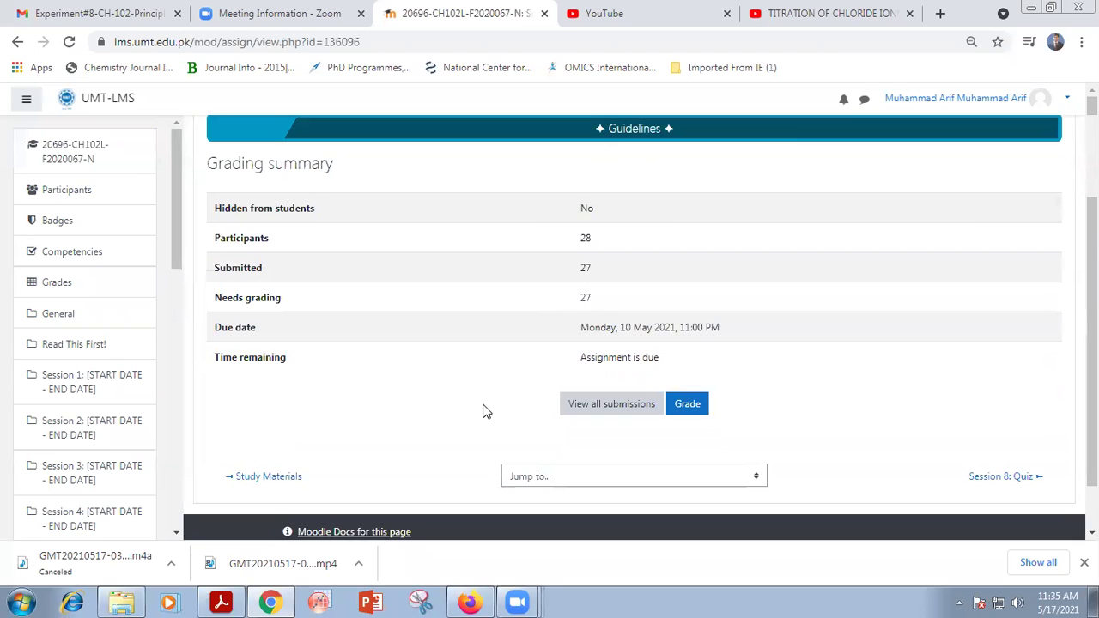
pyautogui.scroll(-1, 483, 411)
pyautogui.scroll(4, 482, 411)
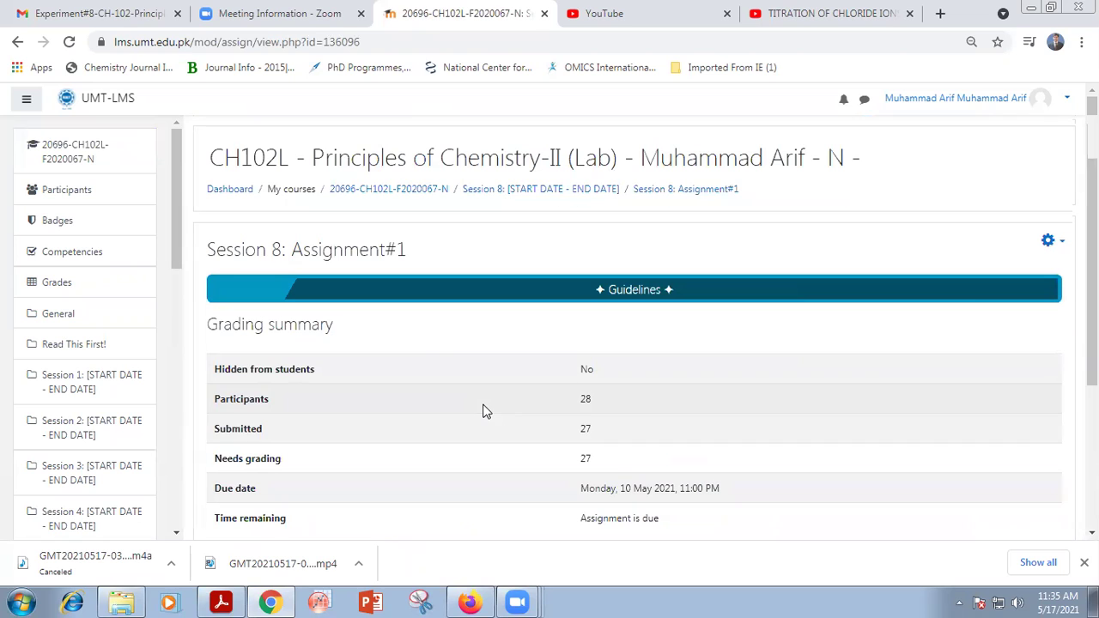
pyautogui.scroll(-1, 483, 412)
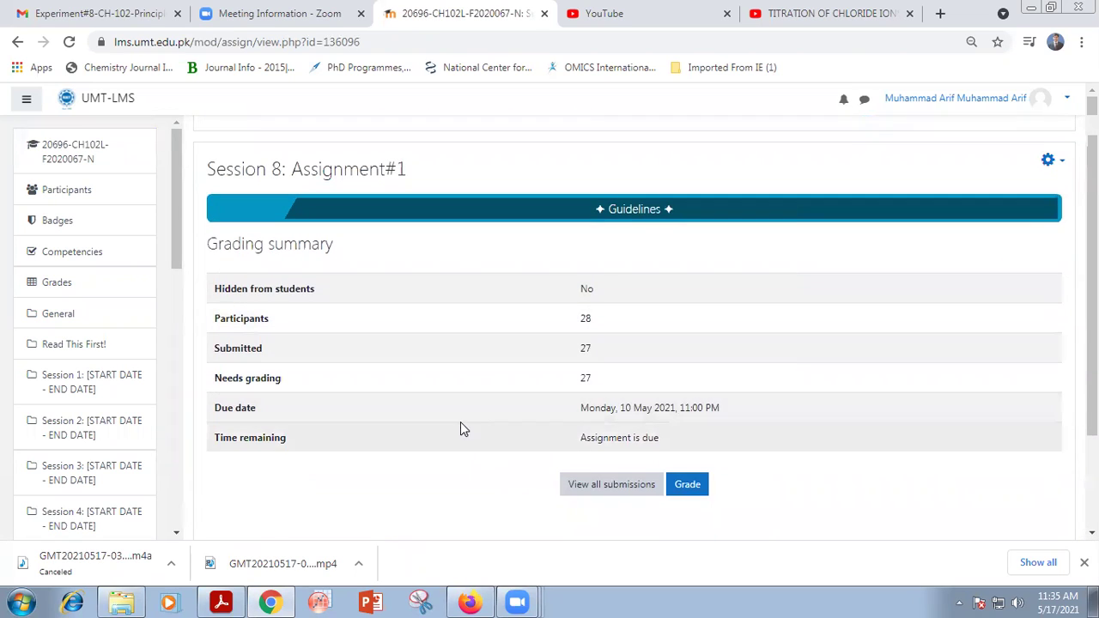
pyautogui.scroll(1, 430, 442)
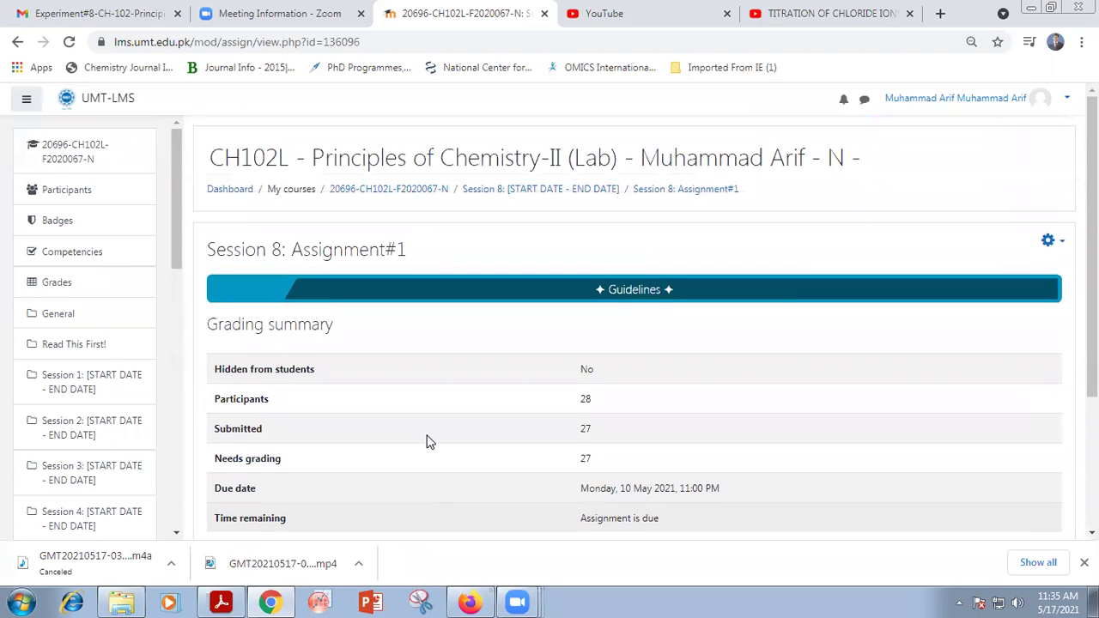
pyautogui.scroll(-1, 430, 442)
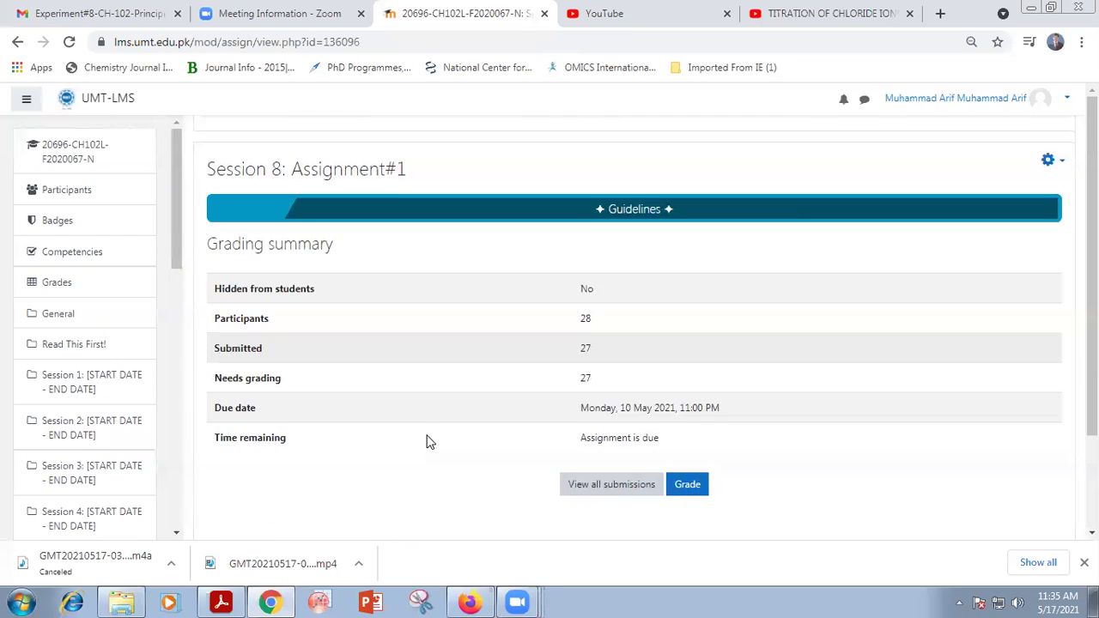
pyautogui.scroll(-1, 431, 442)
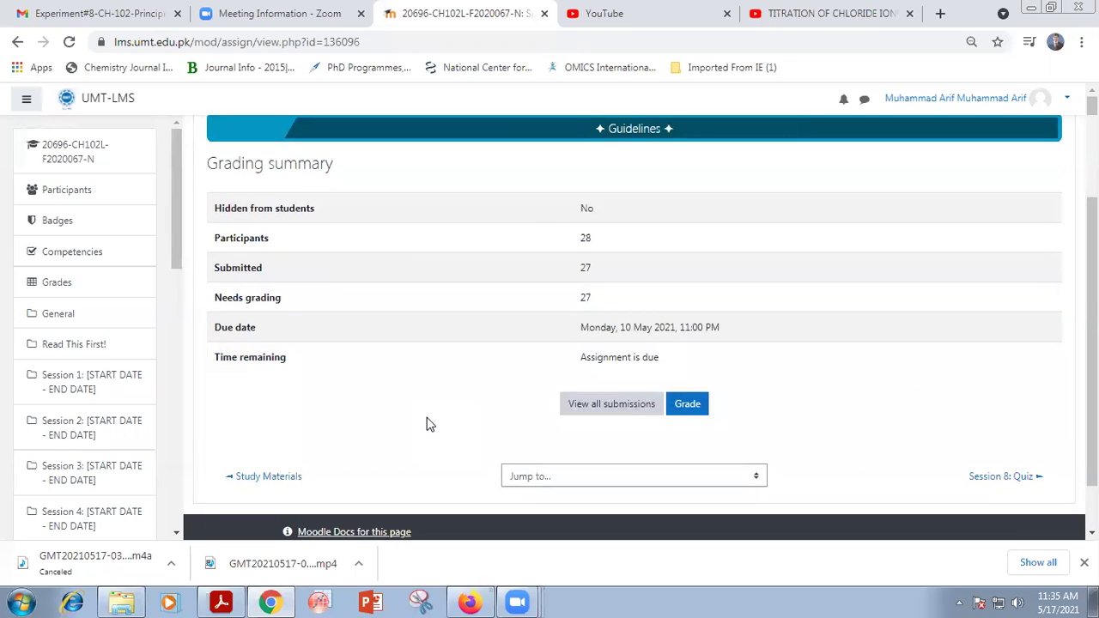
pyautogui.scroll(2, 431, 425)
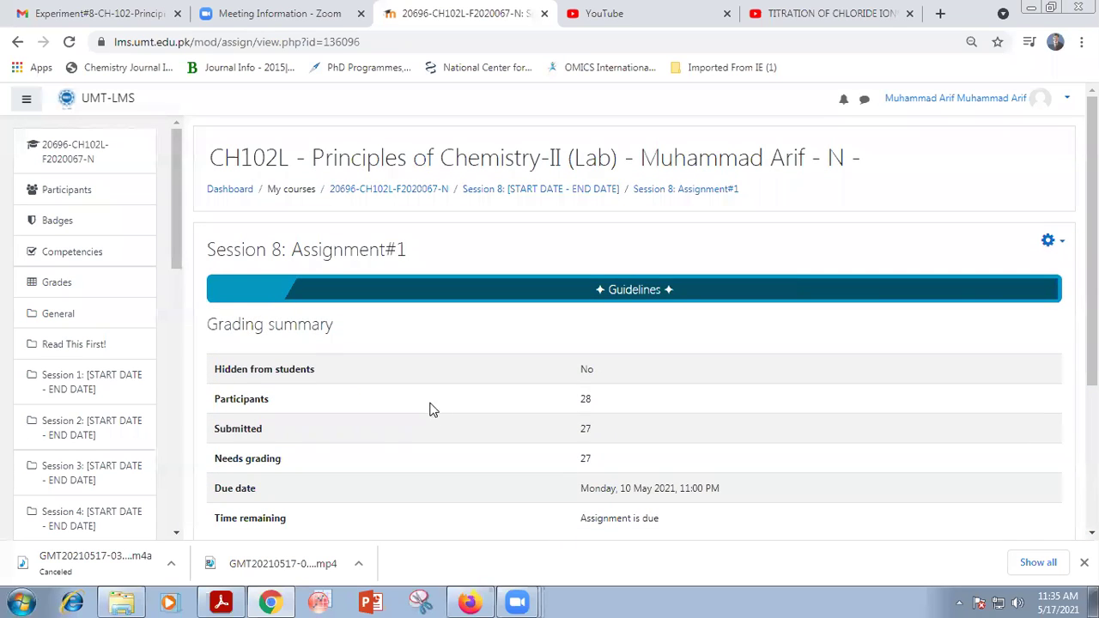
# Return to the lab course page, look over the Session 9 assignments section, and go back to the page's beginning.
pyautogui.click(18, 43)
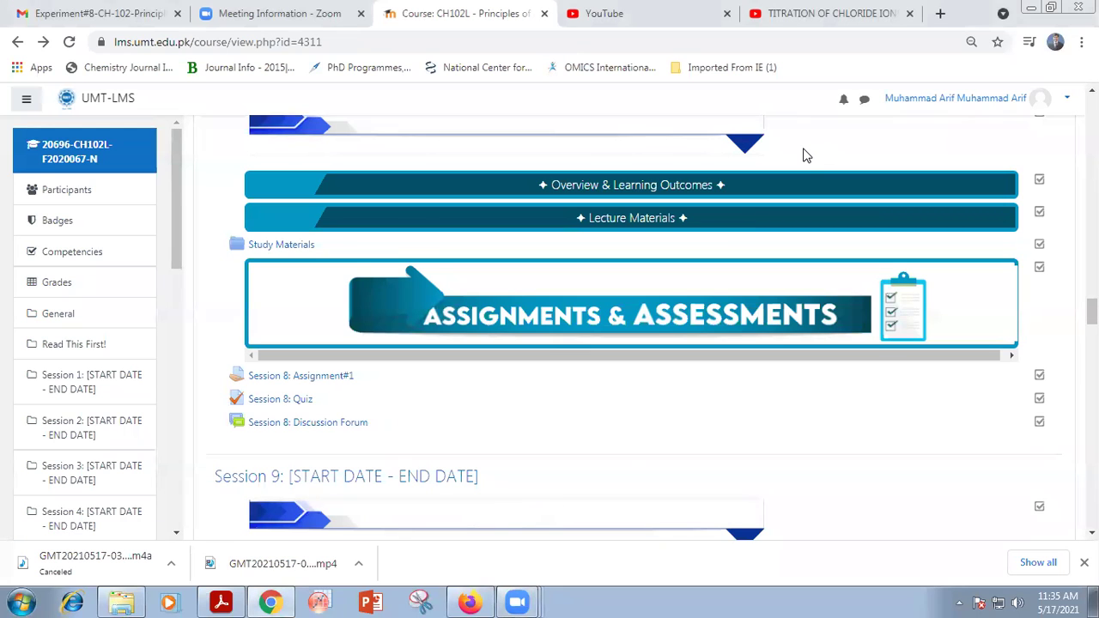
pyautogui.scroll(-3, 802, 155)
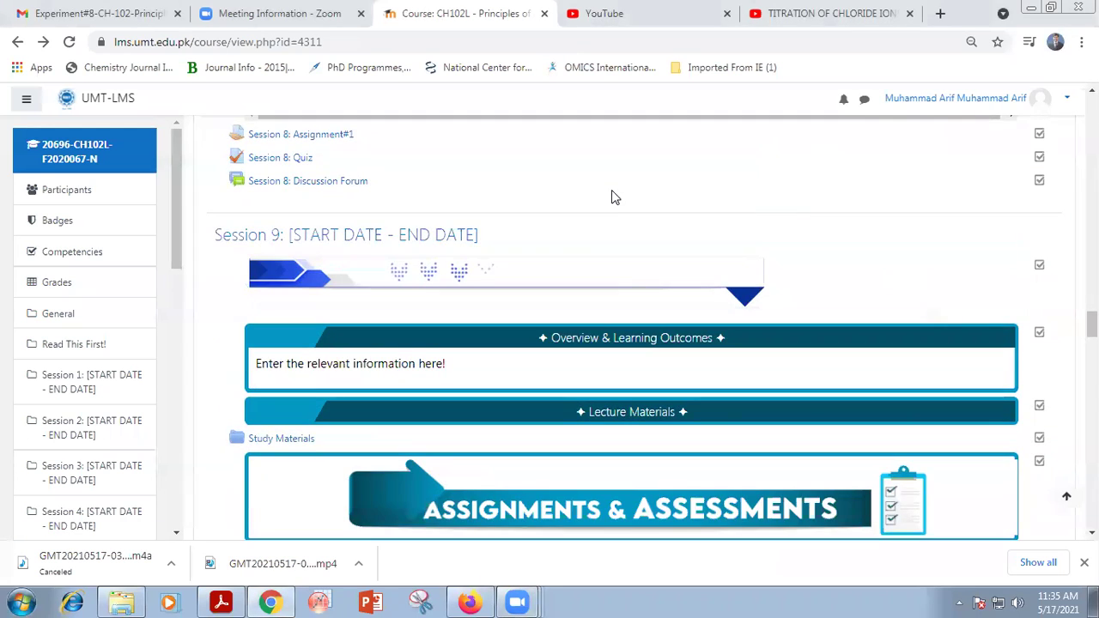
pyautogui.scroll(-5, 613, 193)
pyautogui.scroll(1, 611, 190)
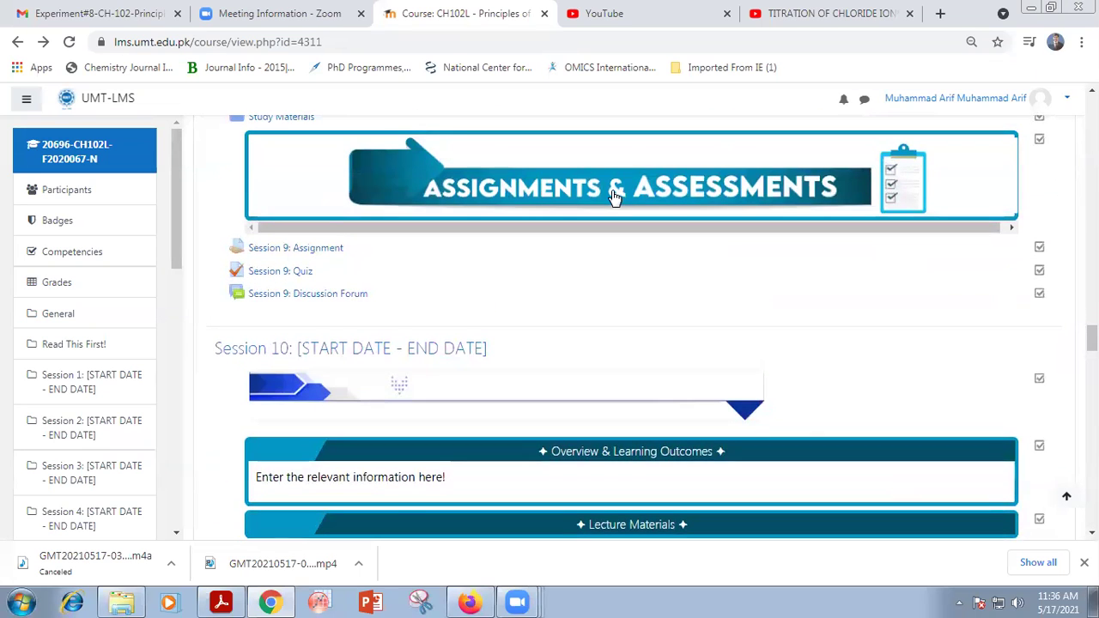
pyautogui.scroll(2, 612, 189)
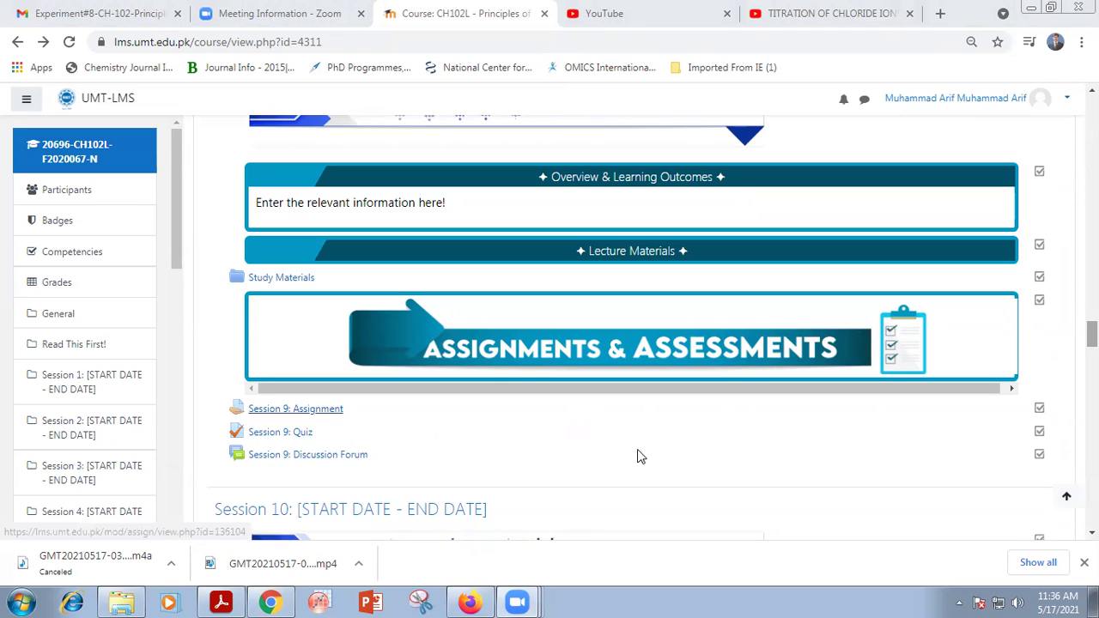
pyautogui.moveTo(1092, 334); pyautogui.dragTo(1091, 111)
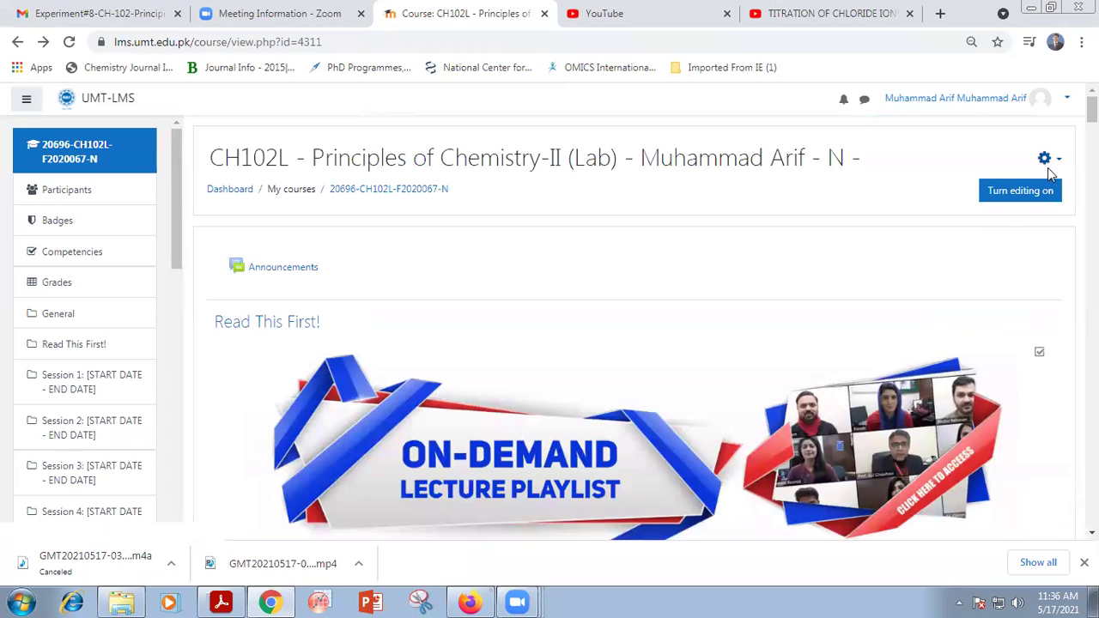
# Turn on course editing and open the settings of Session 9: Assignment.
pyautogui.click(1017, 192)
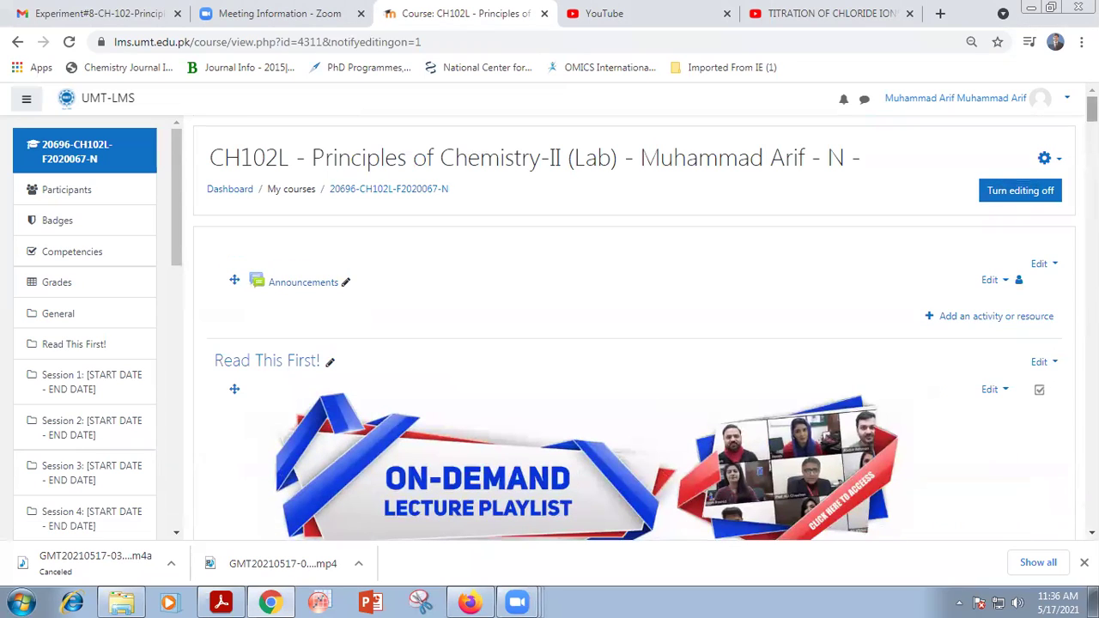
pyautogui.scroll(-2, 636, 326)
pyautogui.scroll(-20, 636, 326)
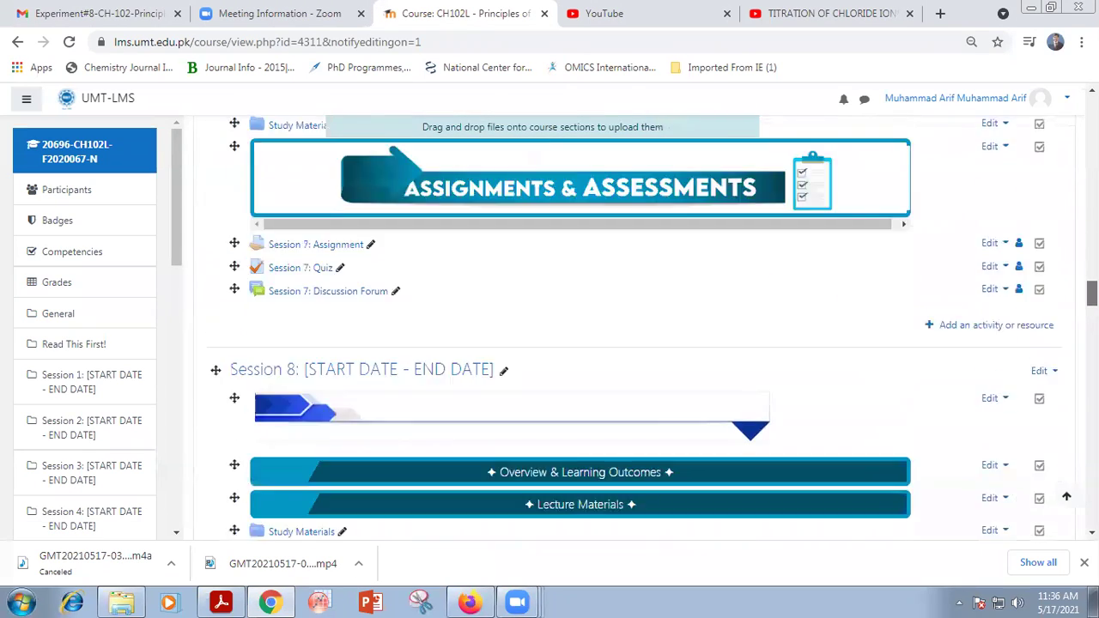
pyautogui.scroll(-12, 634, 329)
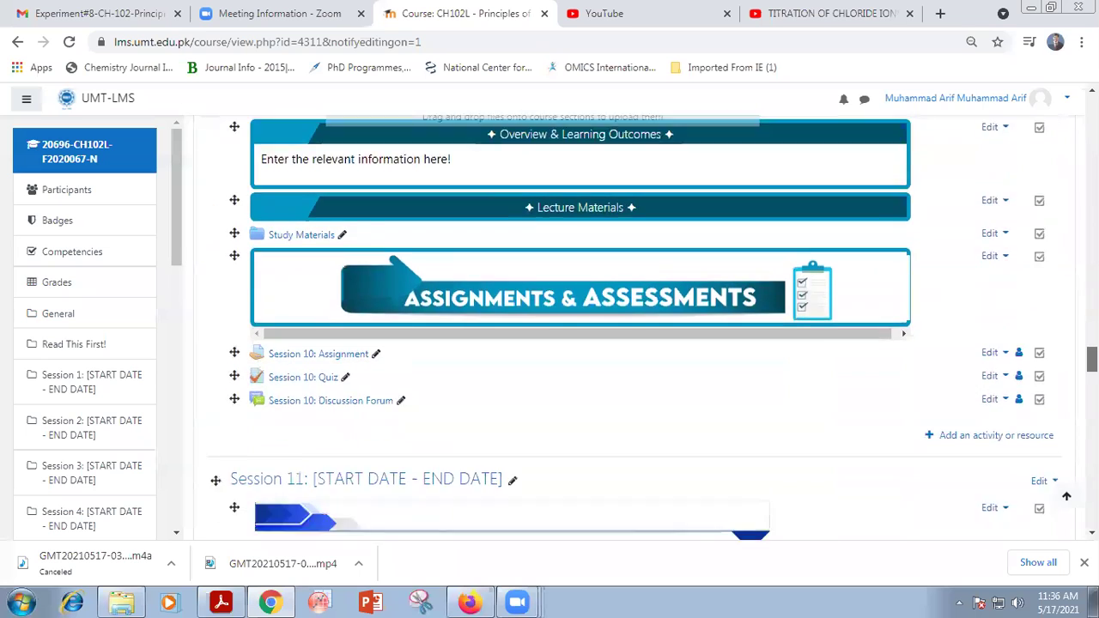
pyautogui.scroll(-3, 634, 329)
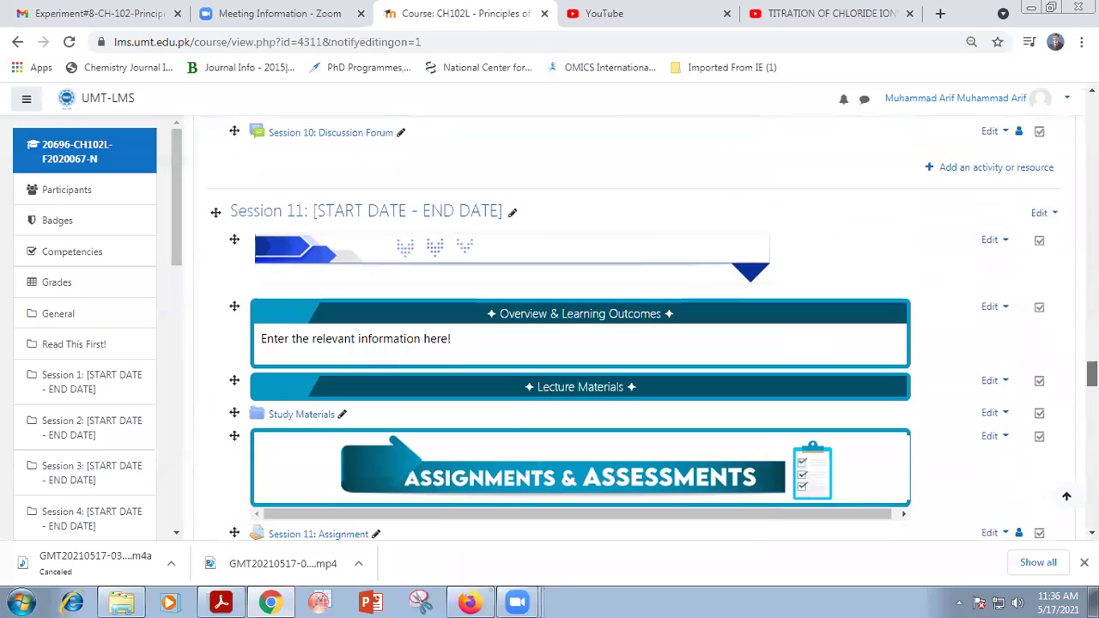
pyautogui.scroll(6, 634, 329)
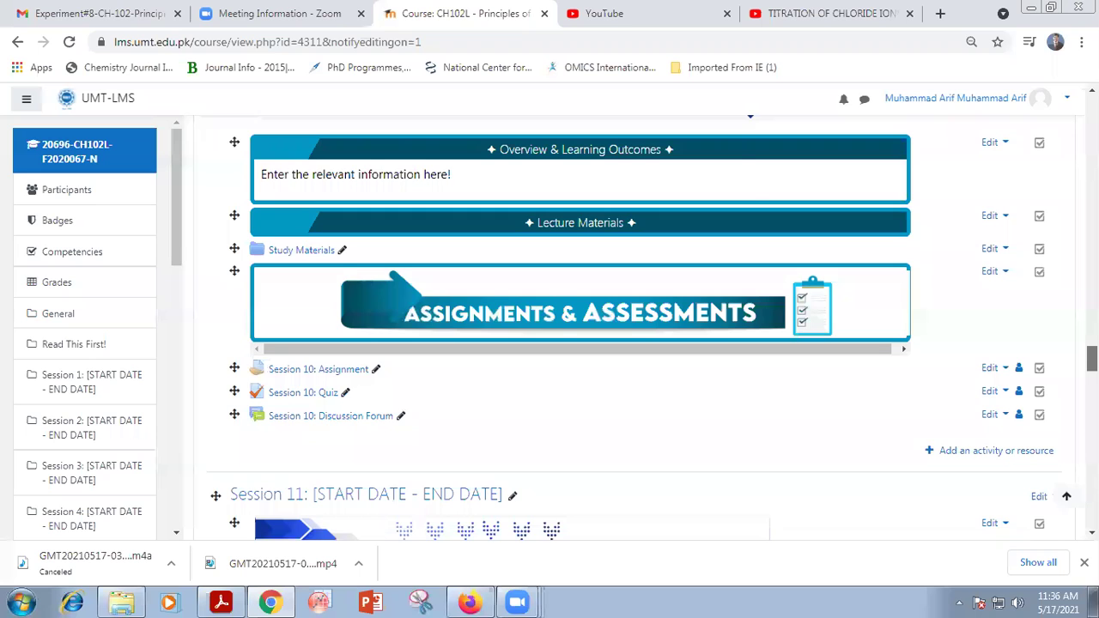
pyautogui.scroll(10, 634, 329)
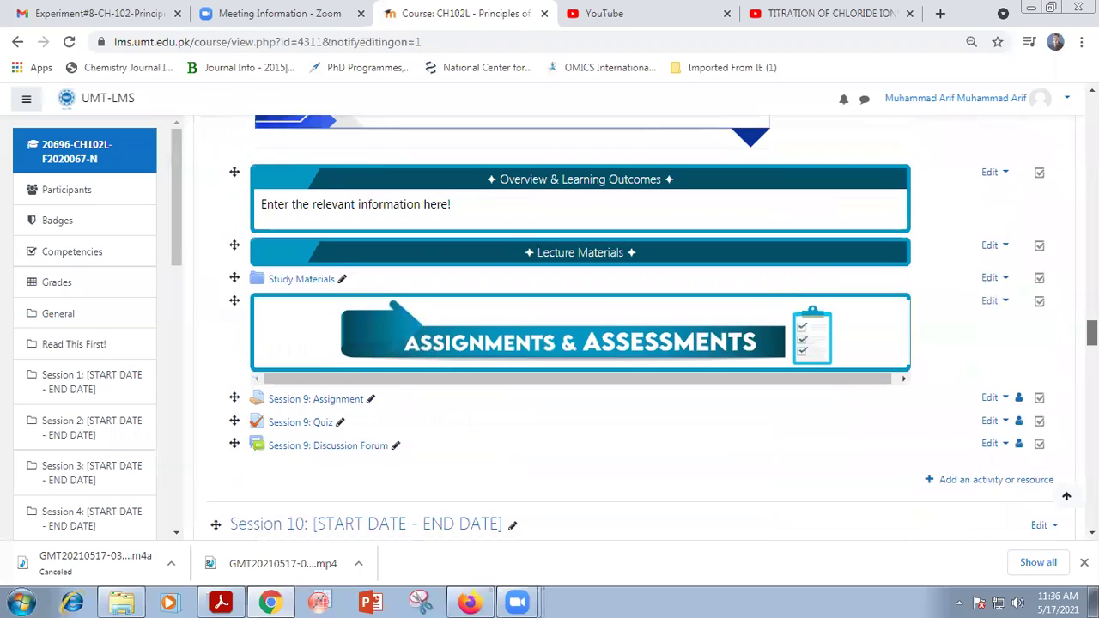
pyautogui.click(996, 398)
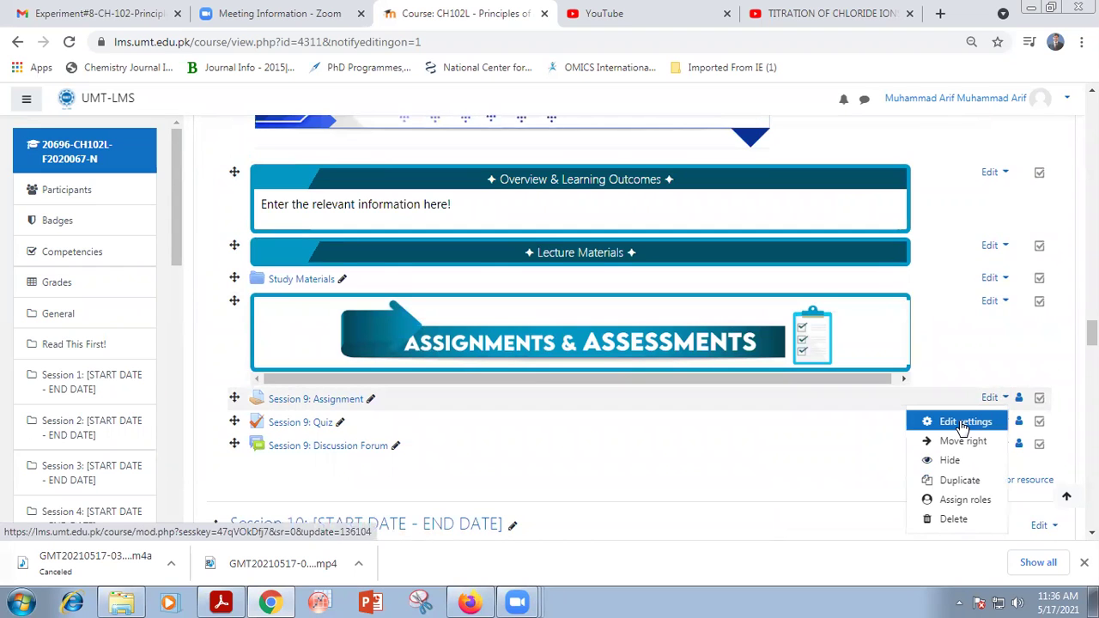
pyautogui.click(962, 422)
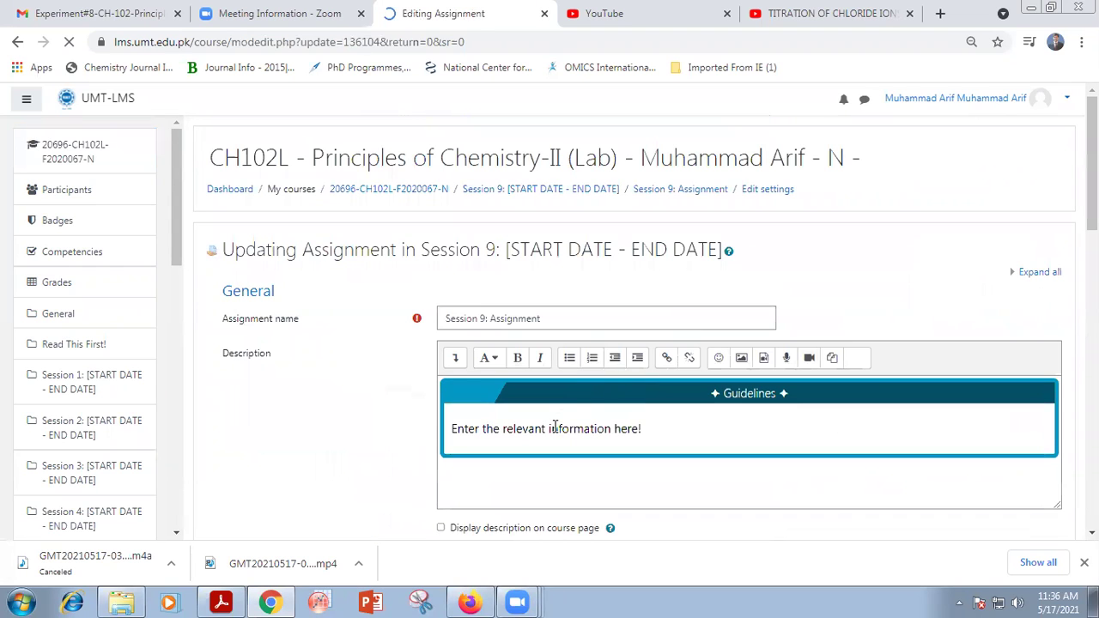
# Rename the assignment to "Session 9: Assignment#2" and replace its Guidelines placeholder with "Summery of first five experiments".
pyautogui.click(591, 316)
pyautogui.write('#2')
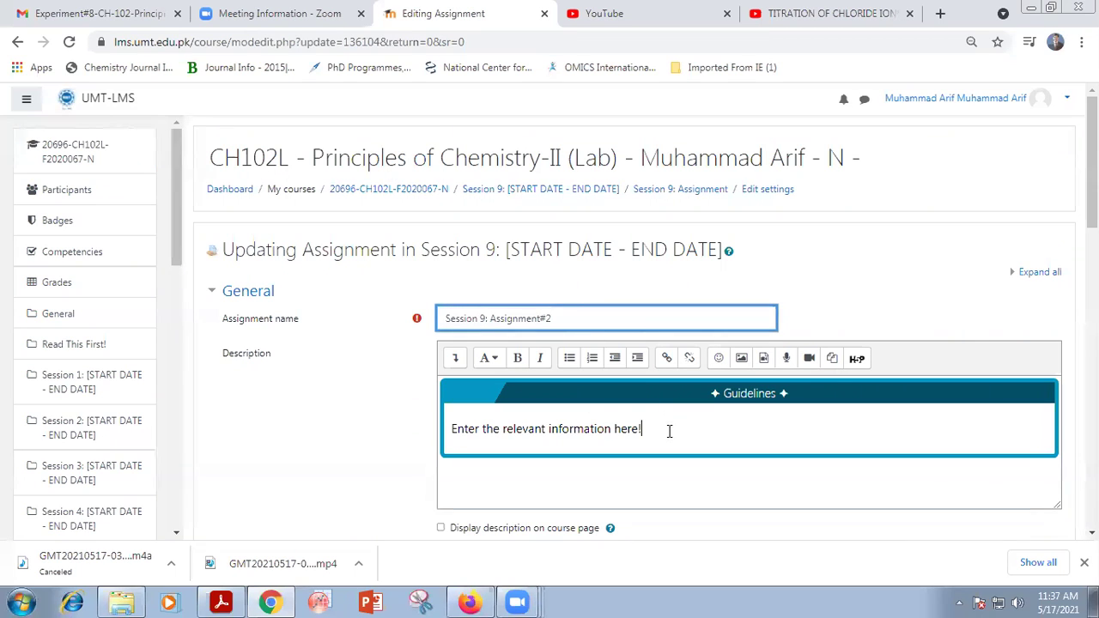
pyautogui.moveTo(669, 431); pyautogui.dragTo(453, 431)
pyautogui.write('P')
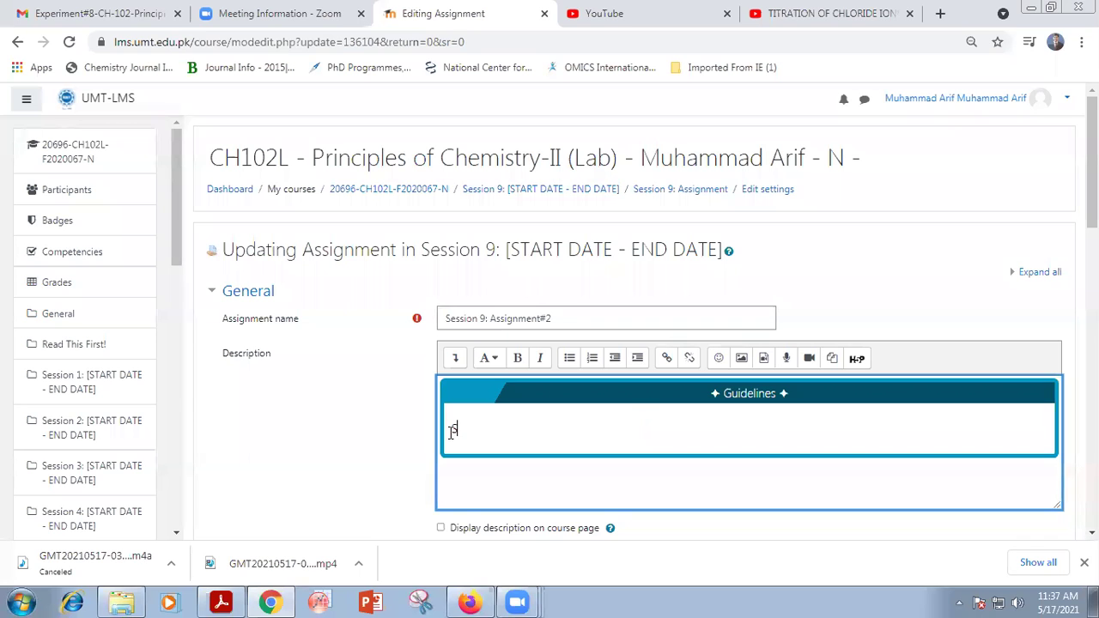
pyautogui.write('umer')
pyautogui.write('r')
pyautogui.press('BackSpace')
pyautogui.write('y of')
pyautogui.rightClick(472, 427)
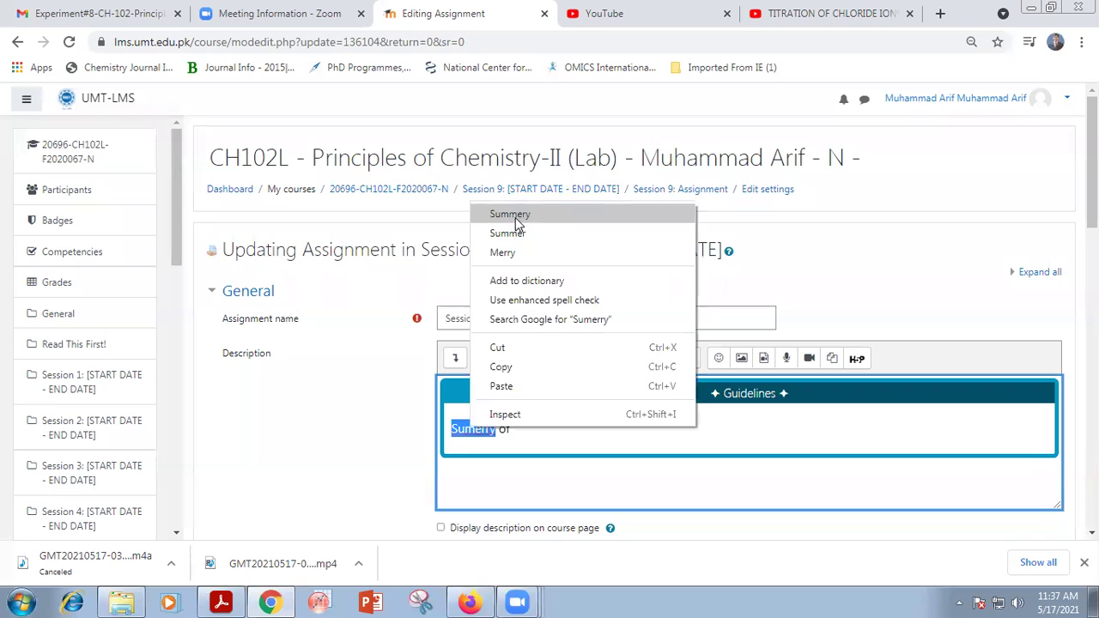
pyautogui.click(515, 214)
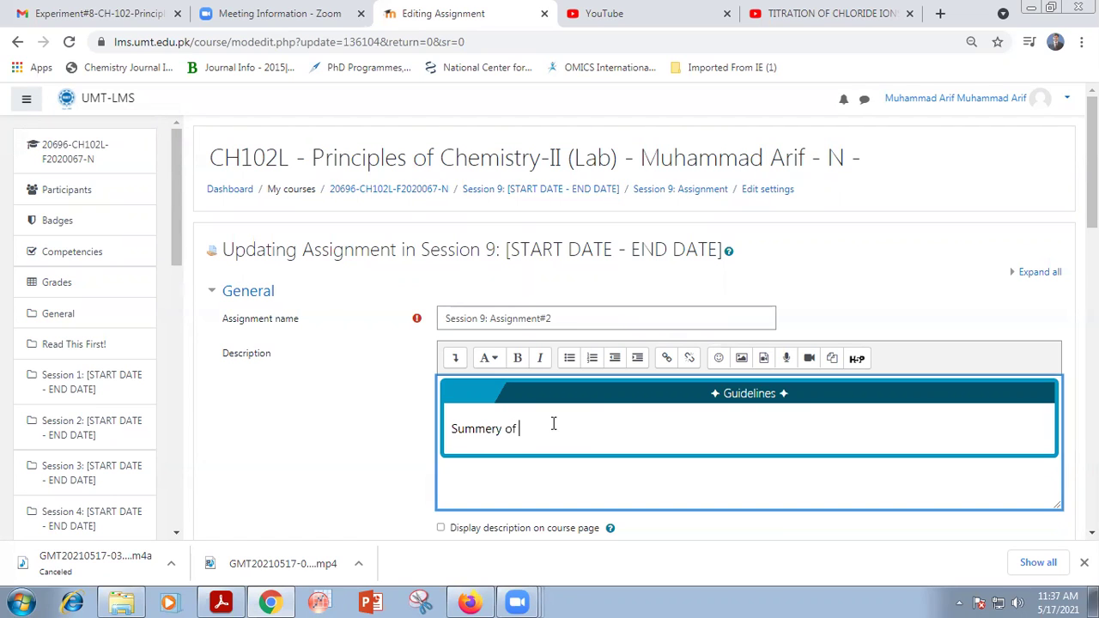
pyautogui.write('first five experiment')
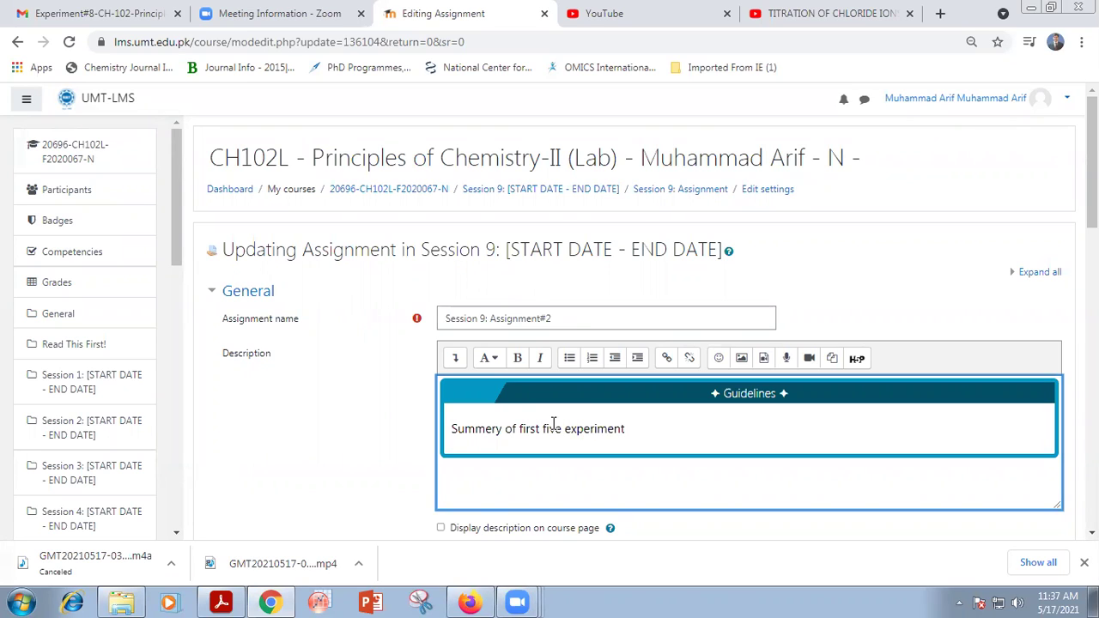
pyautogui.write('s')
pyautogui.click(639, 401)
pyautogui.hotkey('ctrl', 'z')
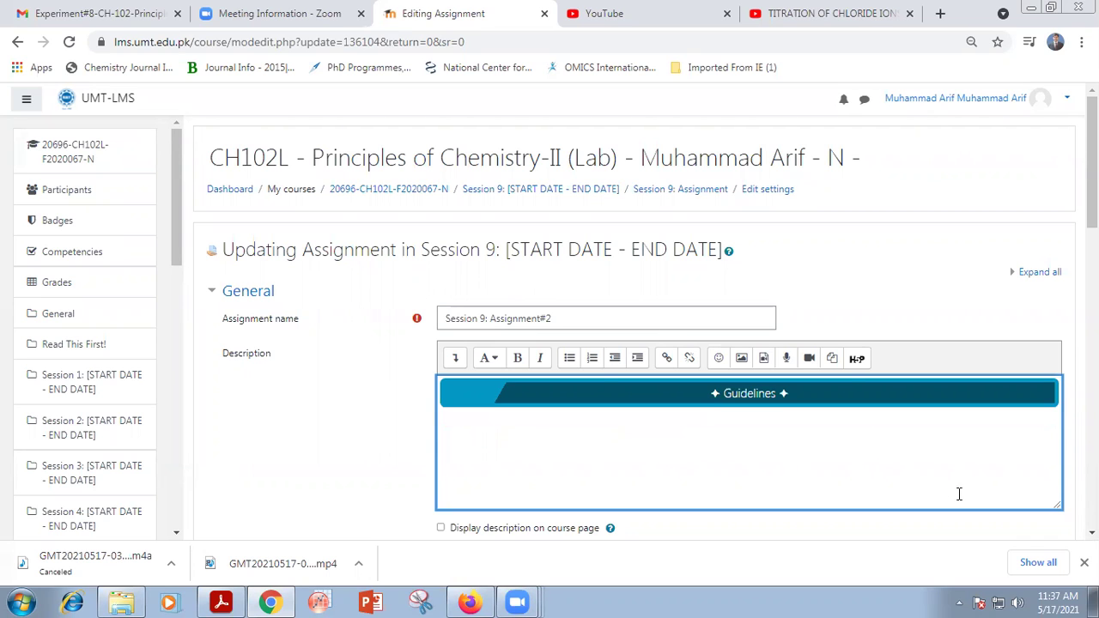
# Set the assignment's Allow submissions from date to 17 May 2021 with the hour at 01.
pyautogui.scroll(-2, 946, 488)
pyautogui.scroll(-3, 947, 487)
pyautogui.scroll(-1, 946, 495)
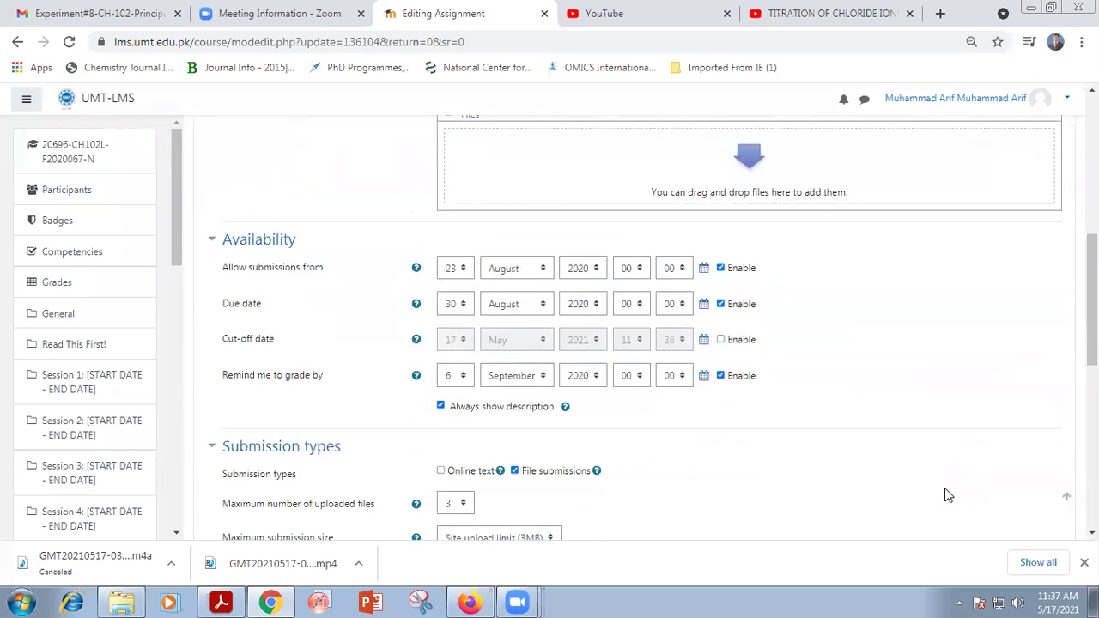
pyautogui.click(462, 268)
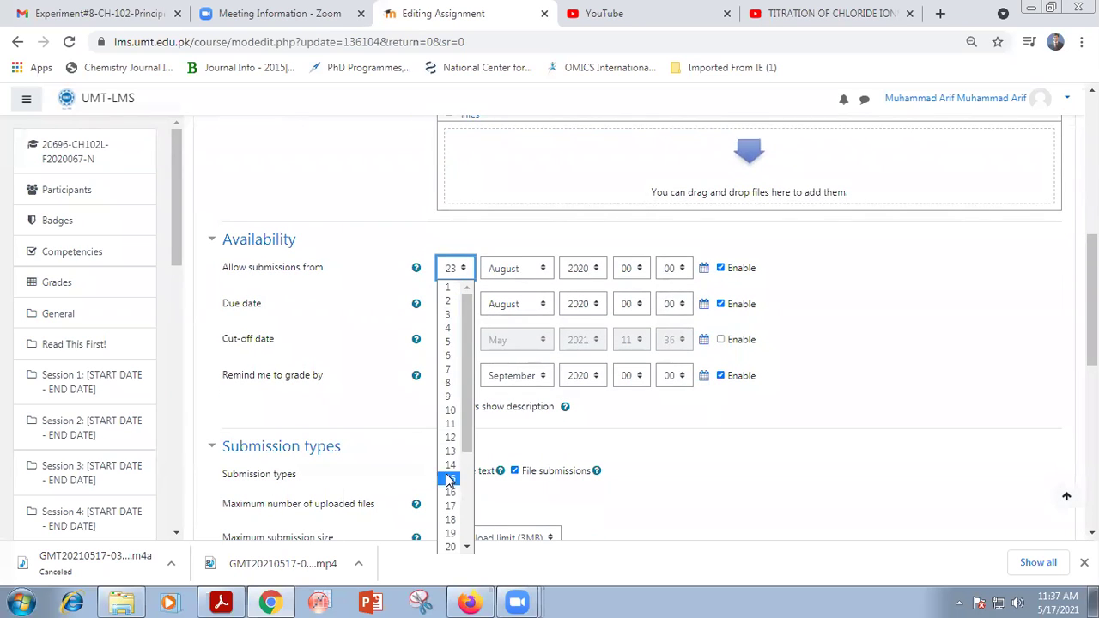
pyautogui.click(450, 506)
pyautogui.click(541, 269)
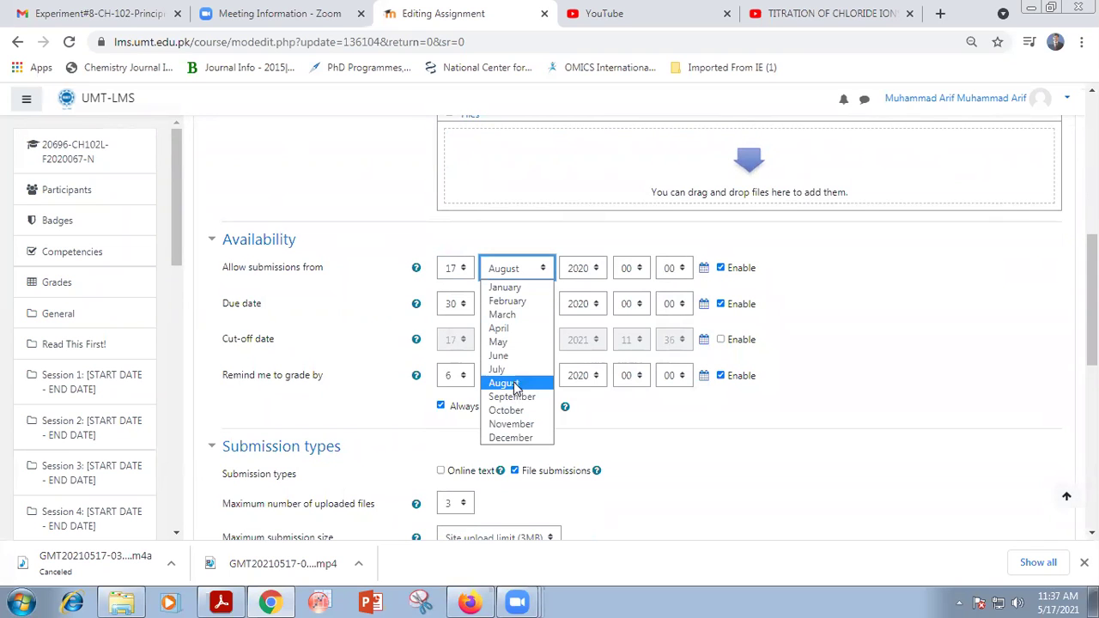
pyautogui.click(613, 305)
pyautogui.press('Up')
pyautogui.press('Up')
pyautogui.press('Up')
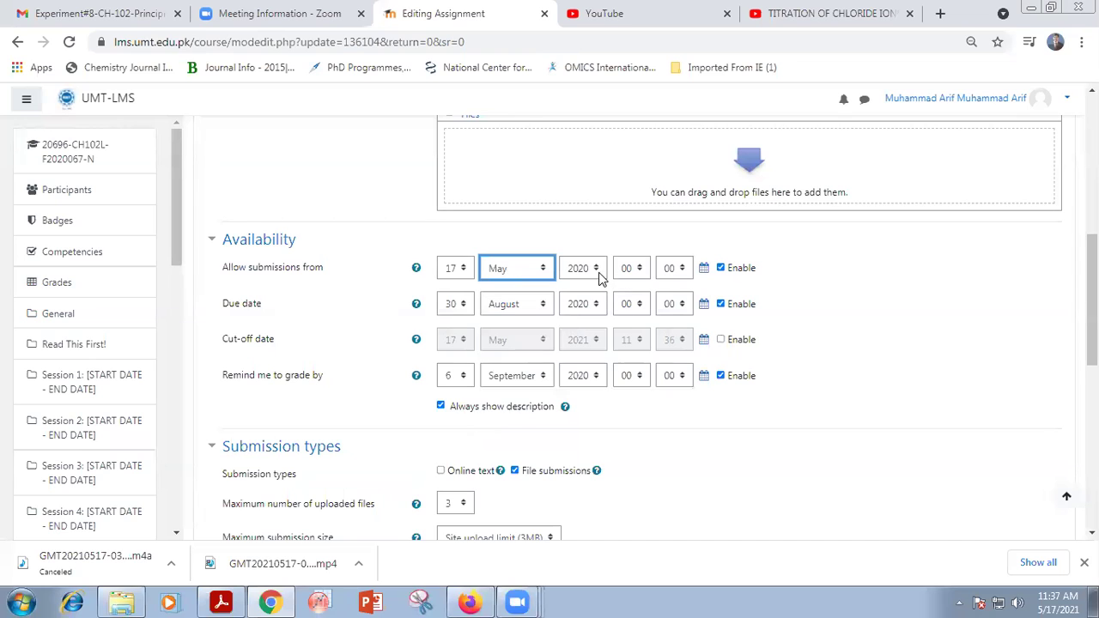
pyautogui.click(599, 269)
pyautogui.scroll(-1, 599, 539)
pyautogui.click(593, 528)
pyautogui.click(640, 269)
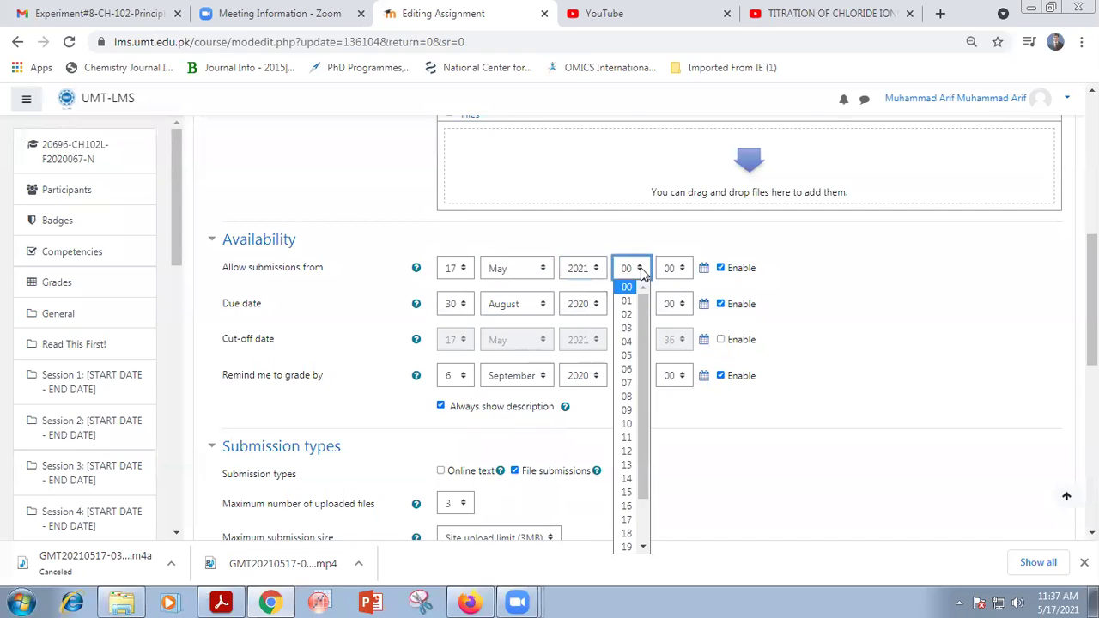
pyautogui.click(627, 300)
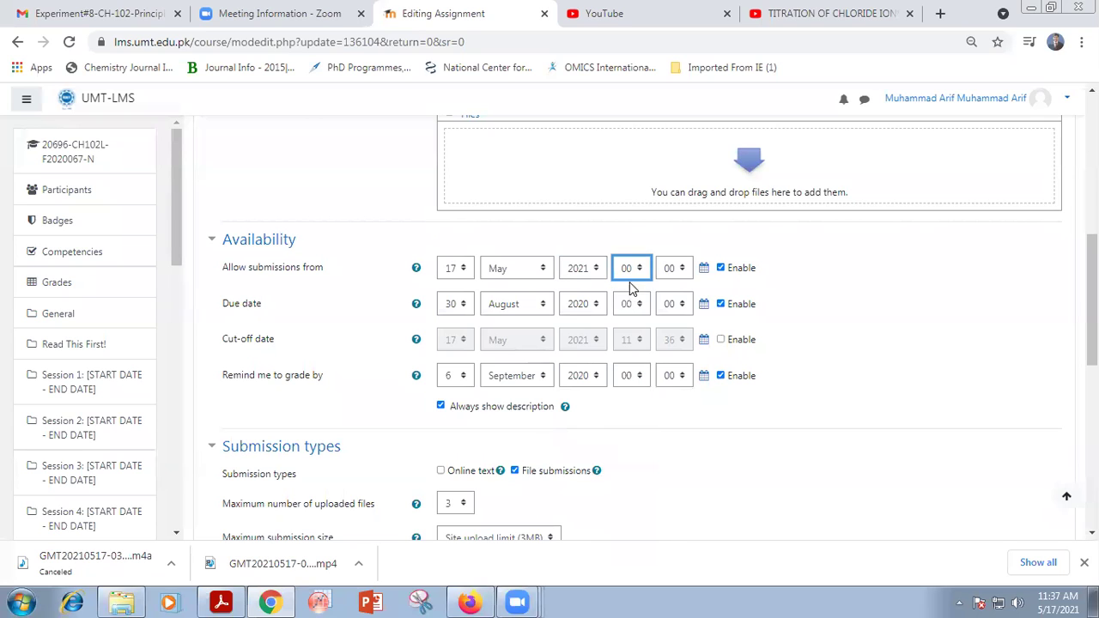
# Check the system calendar and set the day of the assignment's due date to 24.
pyautogui.click(467, 311)
pyautogui.click(1034, 602)
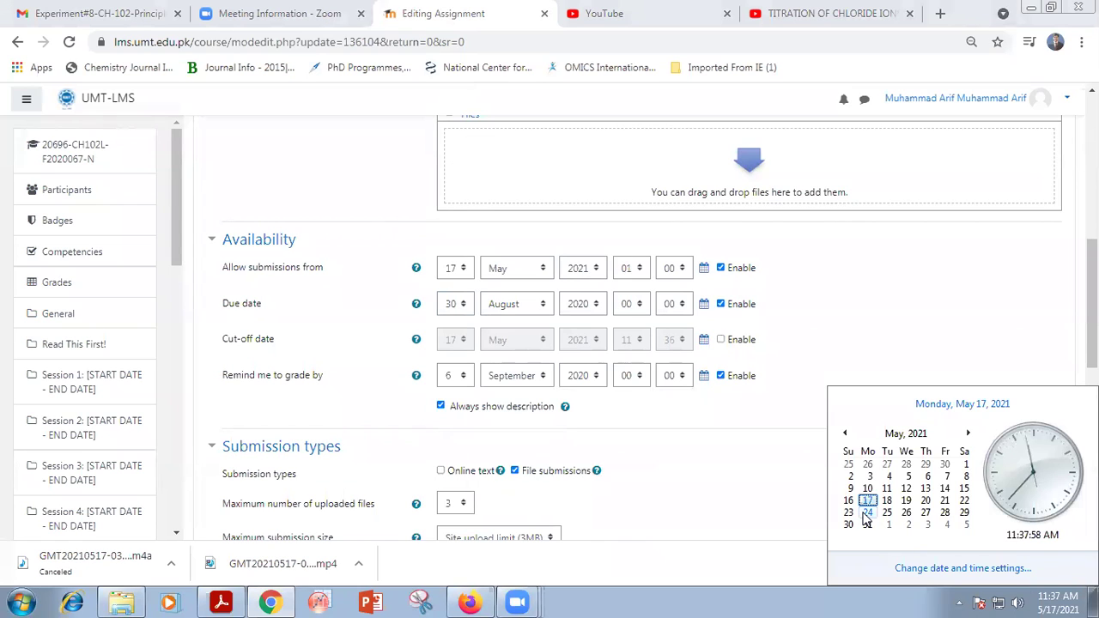
pyautogui.click(464, 308)
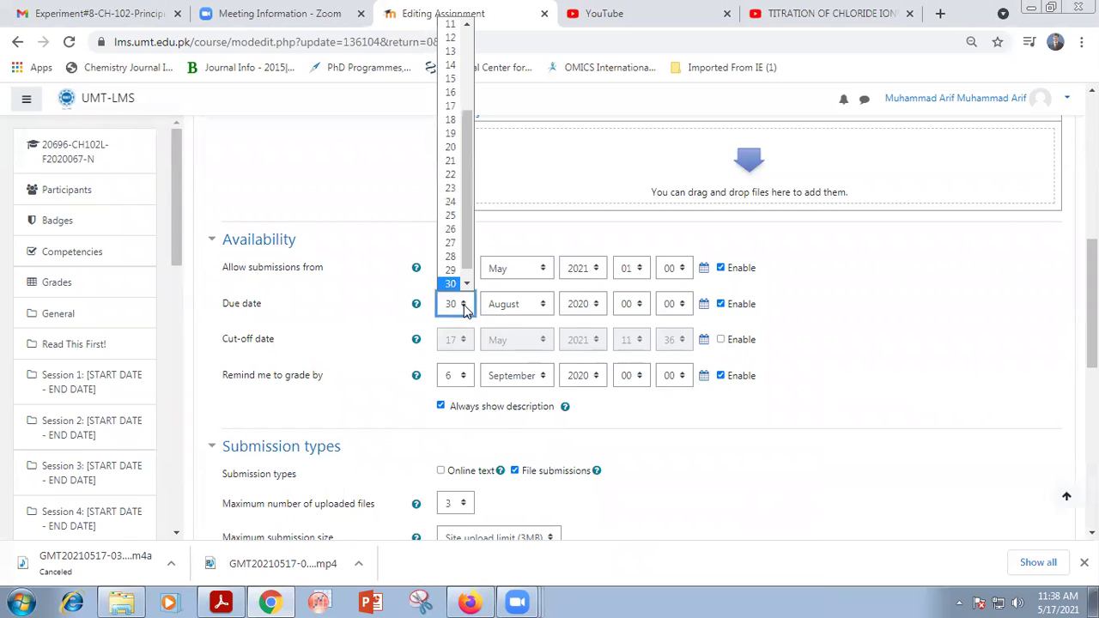
pyautogui.click(452, 203)
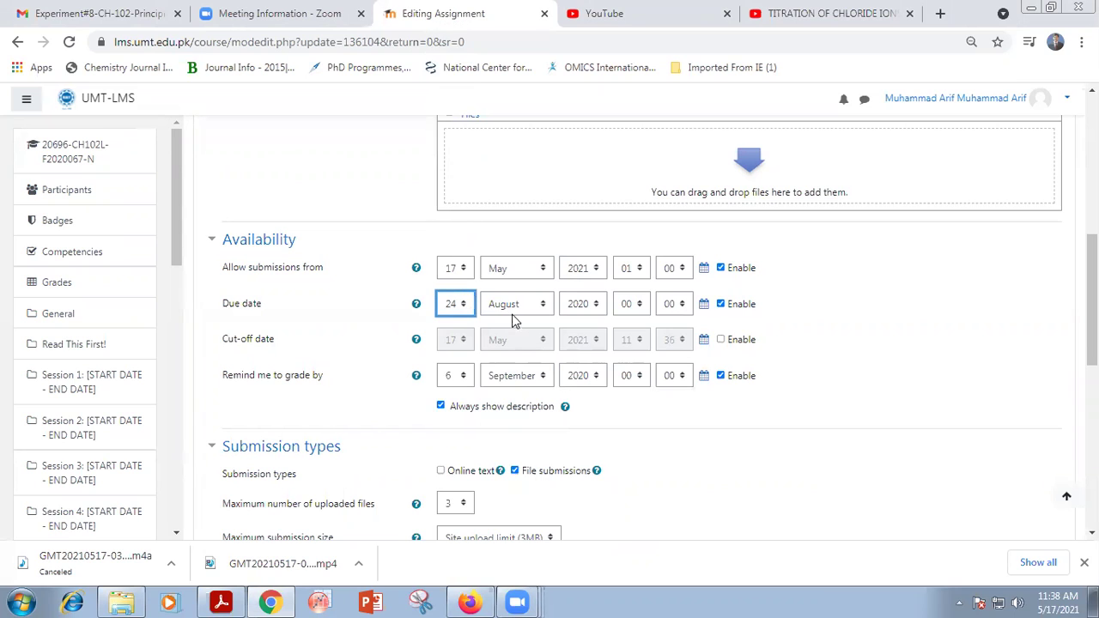
pyautogui.click(1062, 599)
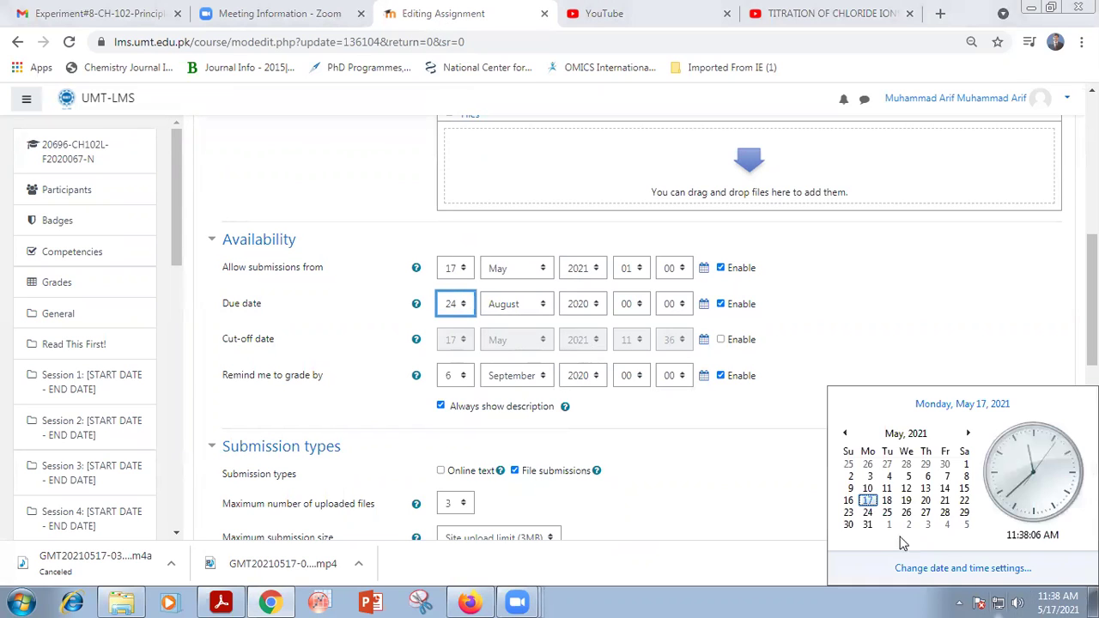
pyautogui.click(701, 456)
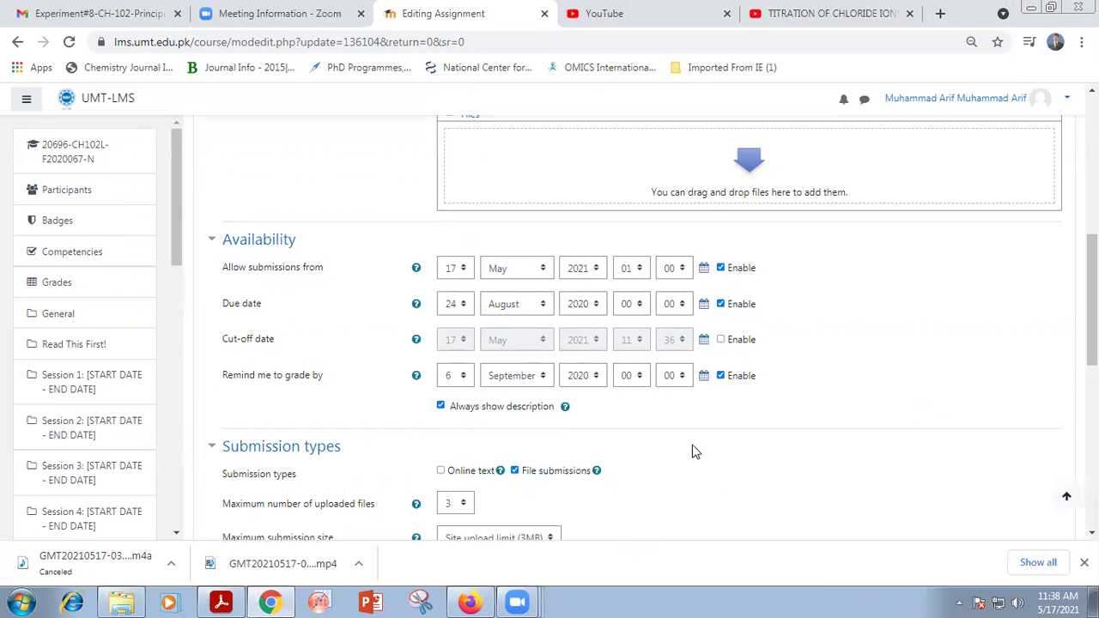
# Set the due date's month to May, its year to 2021 and its hour to 23.
pyautogui.click(542, 307)
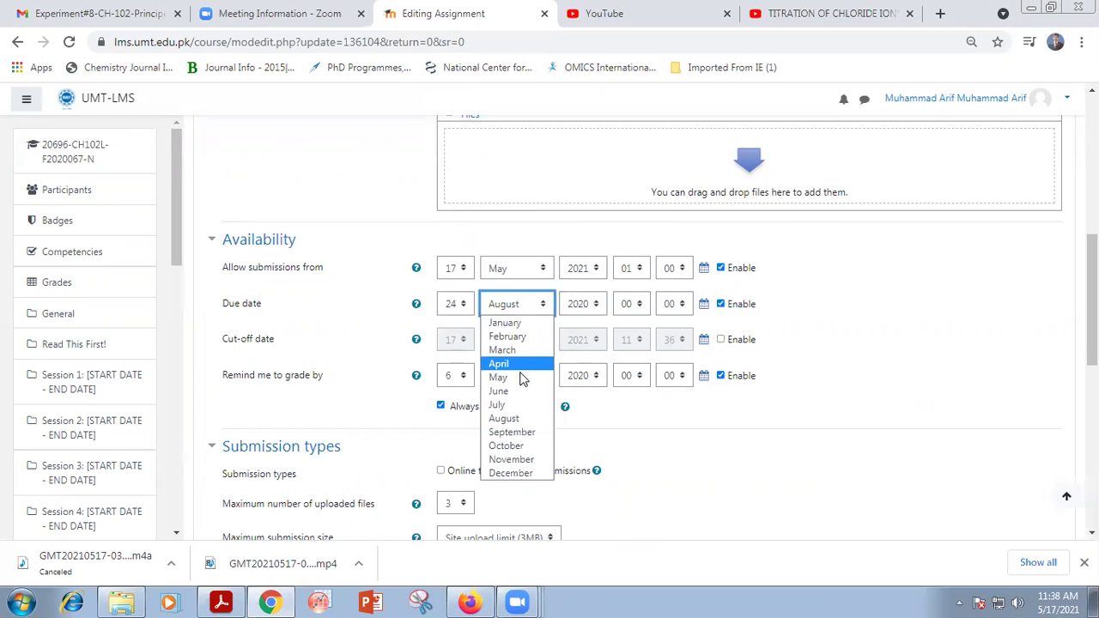
pyautogui.click(523, 378)
pyautogui.click(596, 307)
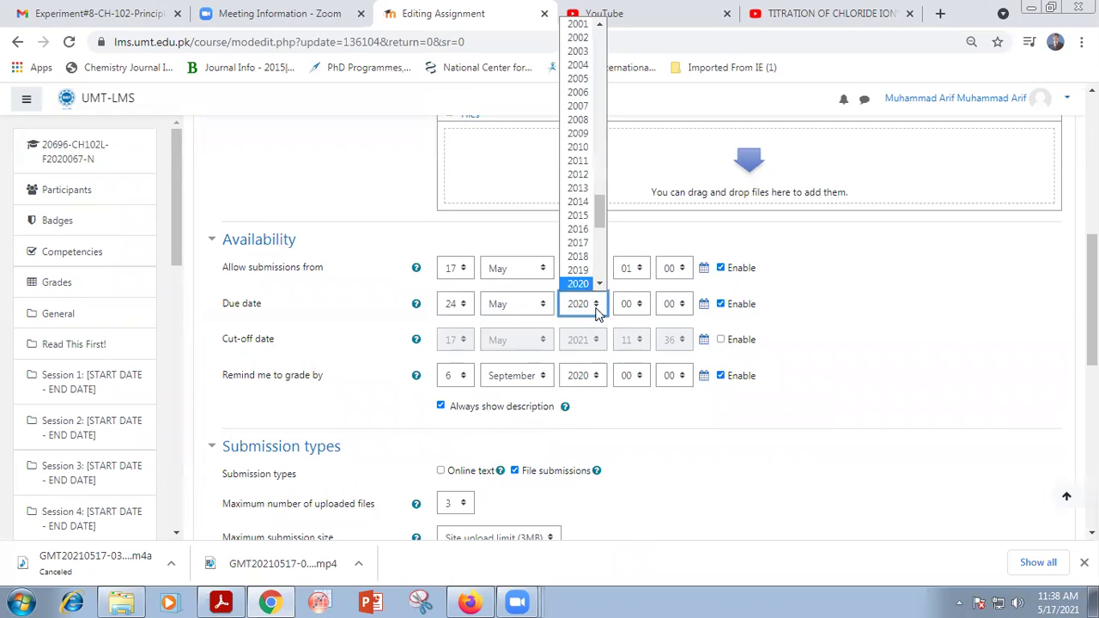
pyautogui.click(581, 271)
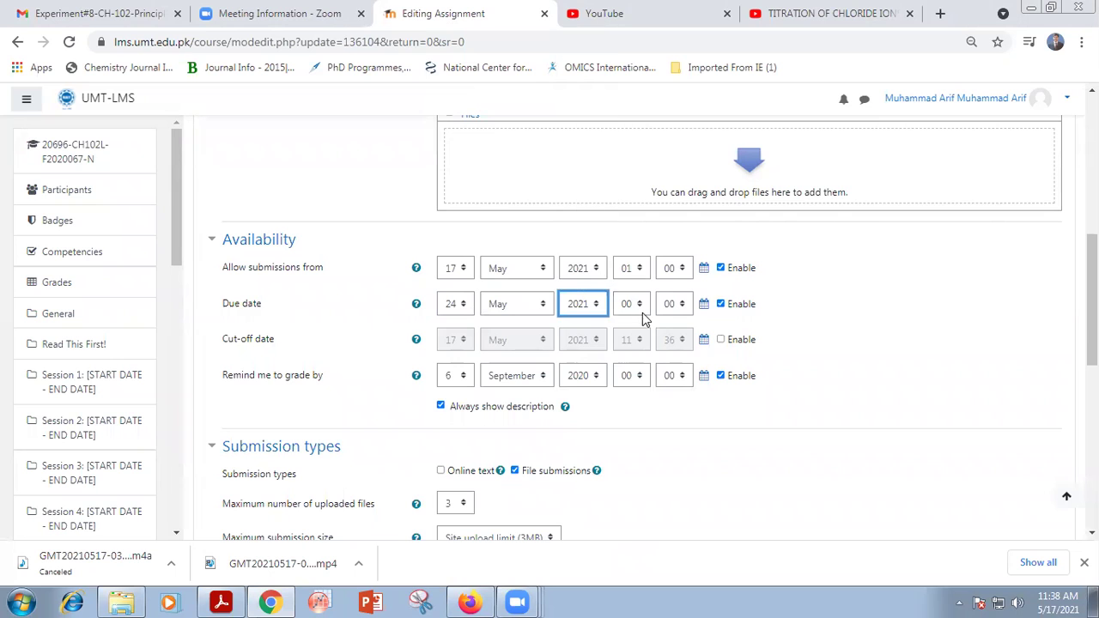
pyautogui.click(639, 306)
pyautogui.click(643, 285)
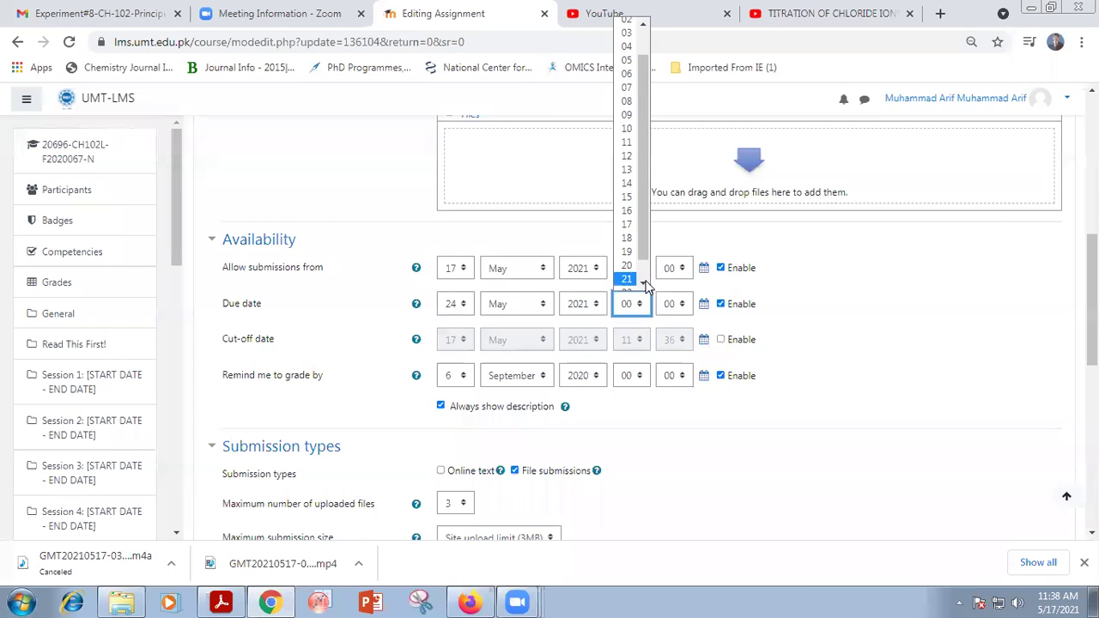
pyautogui.click(643, 285)
pyautogui.click(627, 281)
pyautogui.click(842, 333)
# Consult the system calendar again and set the due date's day to 26.
pyautogui.click(1058, 602)
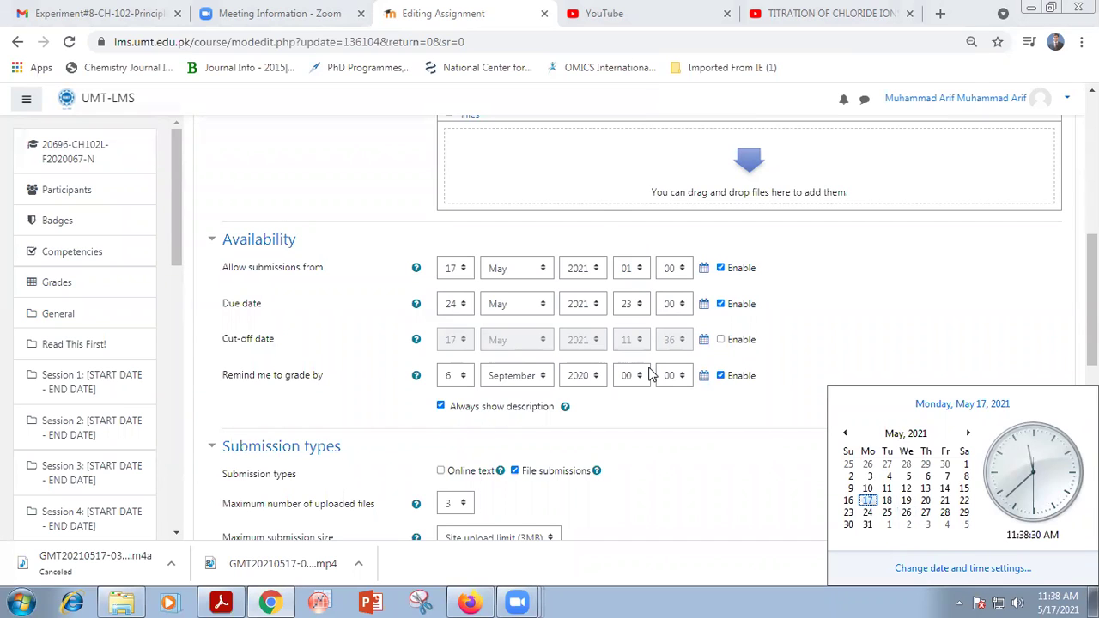
pyautogui.click(464, 306)
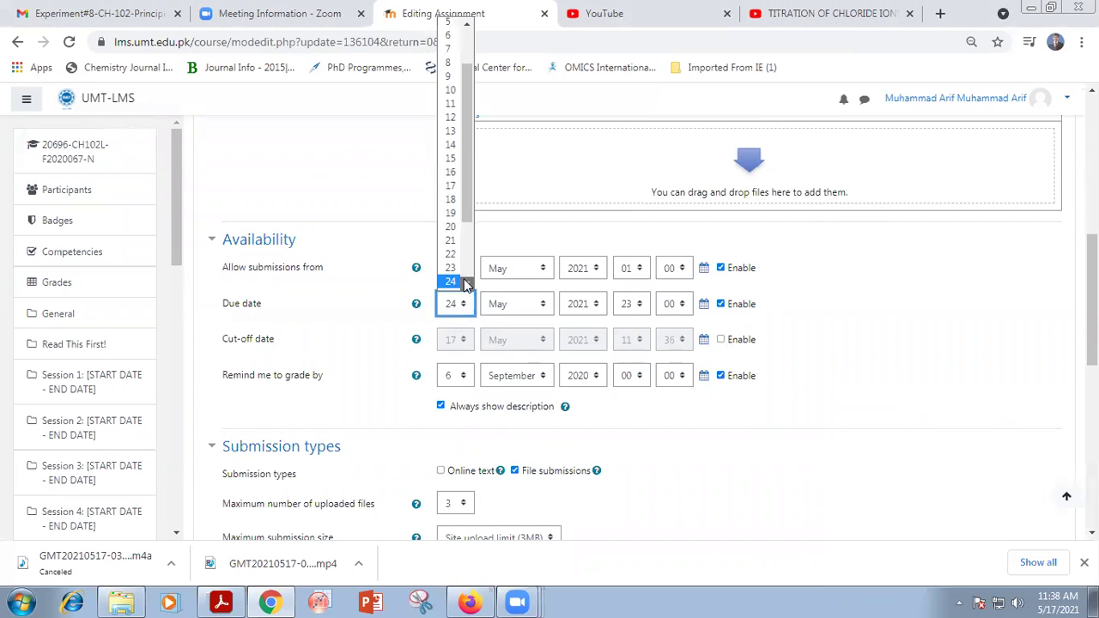
pyautogui.click(451, 279)
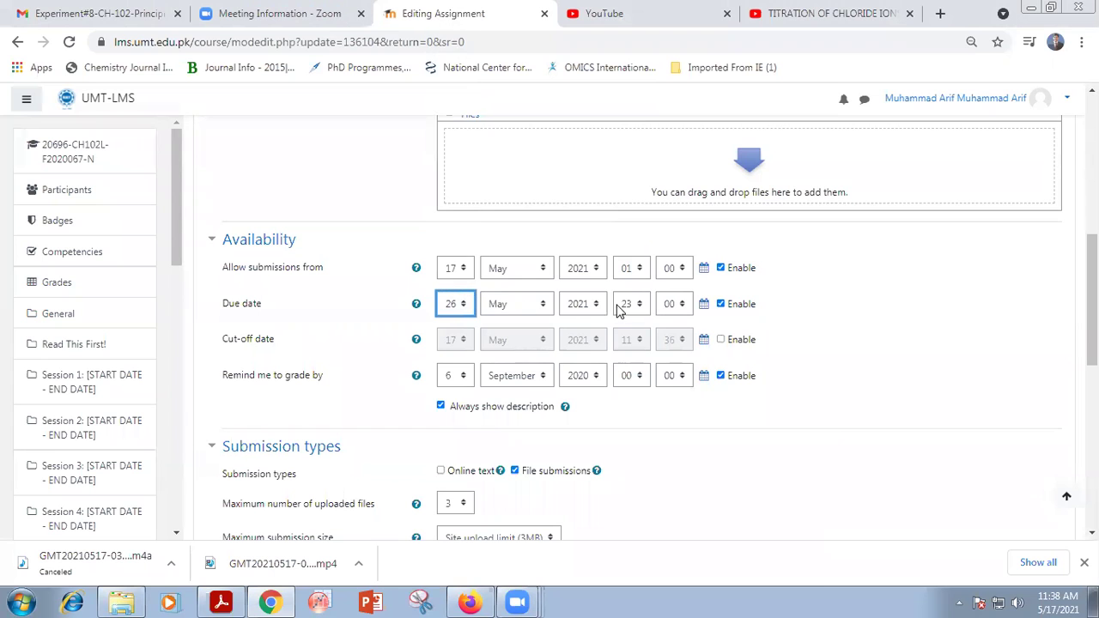
pyautogui.click(859, 359)
# Disable the Remind me to grade by date, then save the assignment and return to the Session 9 section of the course.
pyautogui.scroll(-1, 842, 385)
pyautogui.scroll(1, 810, 388)
pyautogui.click(720, 375)
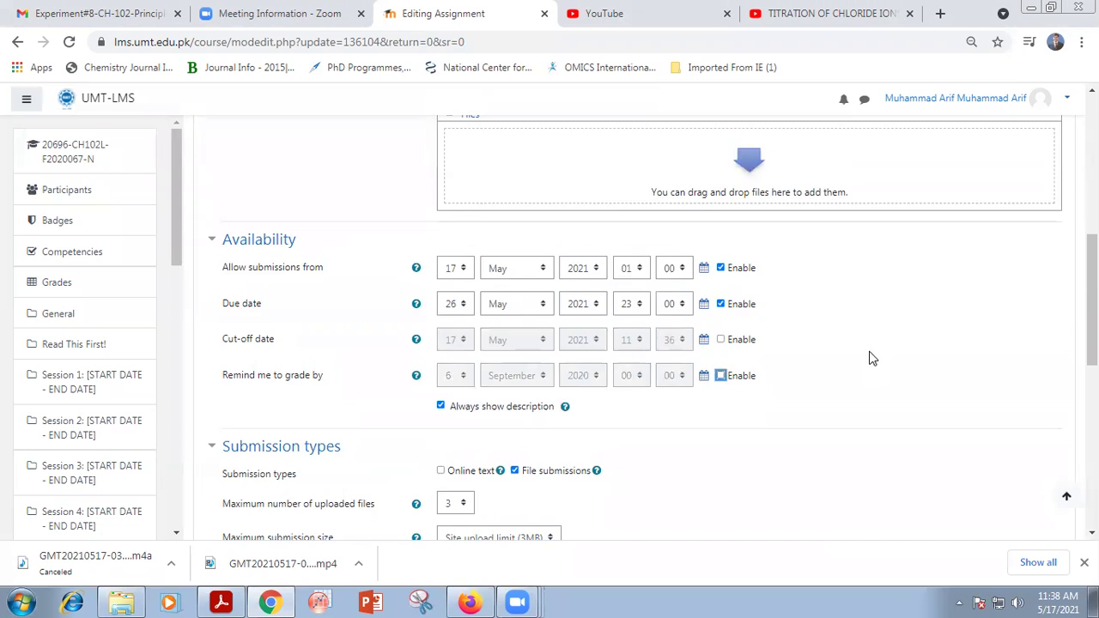
pyautogui.scroll(-10, 871, 356)
pyautogui.click(529, 389)
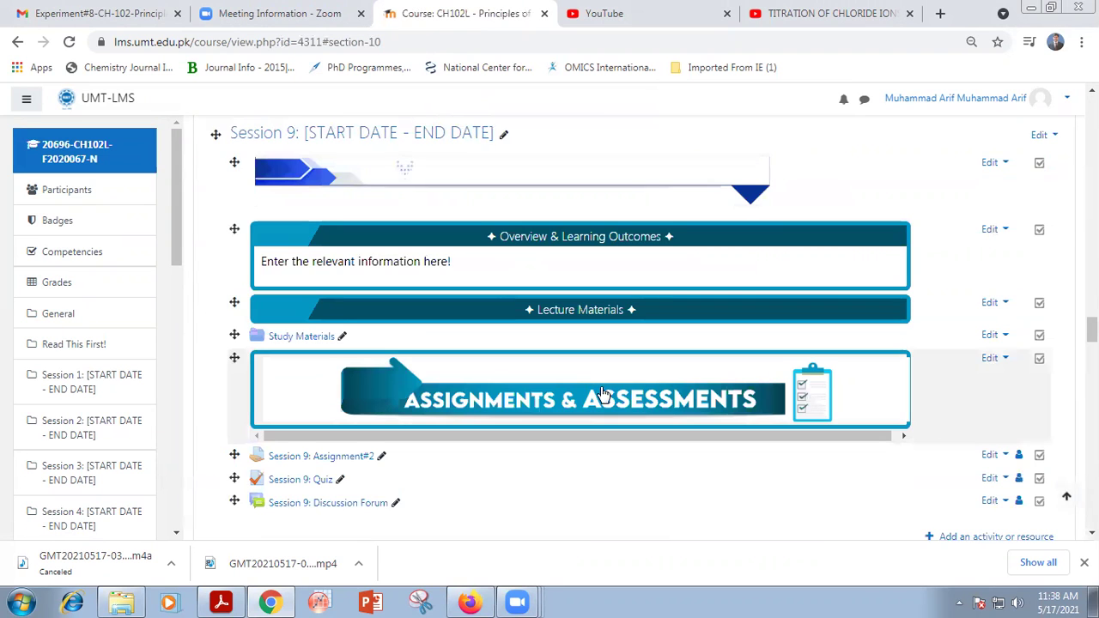
pyautogui.scroll(-2, 601, 393)
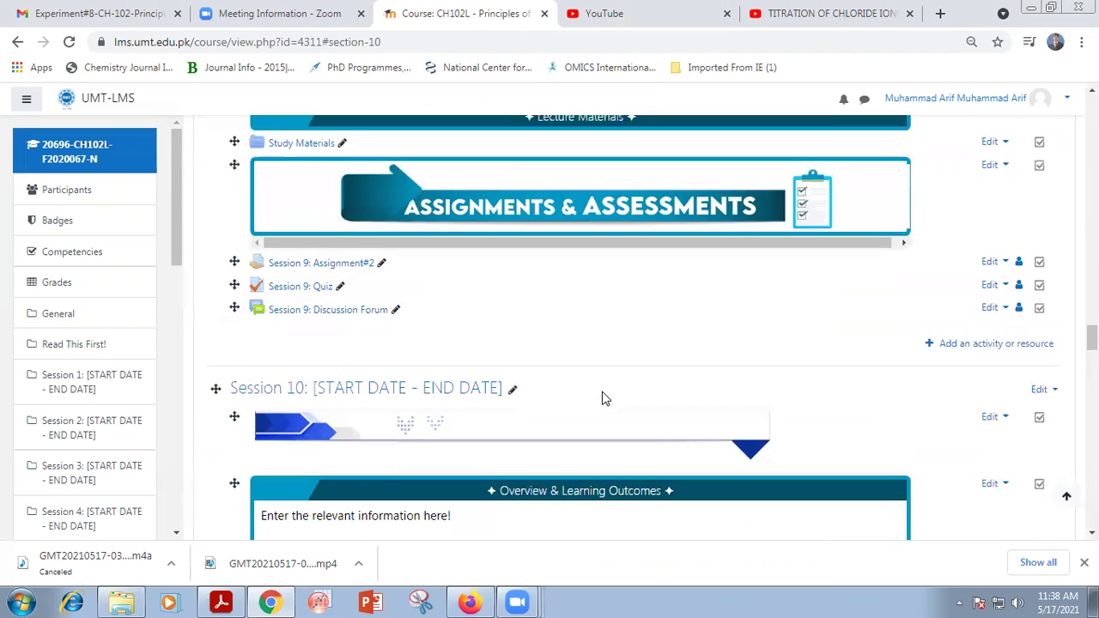
# Look over the Session 9, 10 and 11 sections, then return to the beginning of the CH102L course page.
pyautogui.scroll(-3, 602, 397)
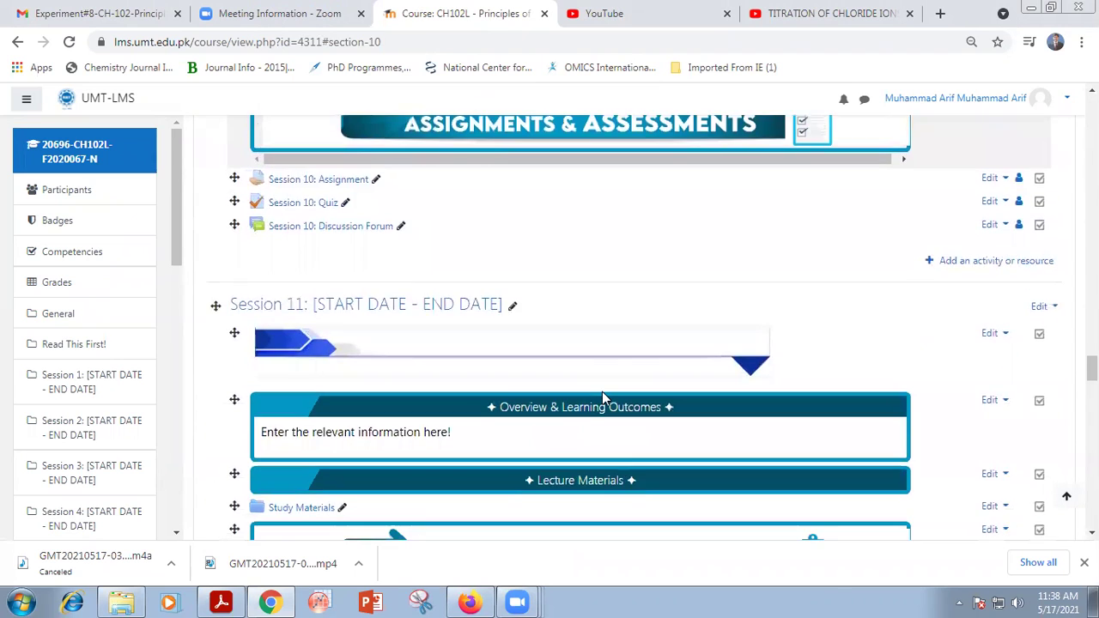
pyautogui.scroll(1, 602, 398)
pyautogui.scroll(1, 602, 397)
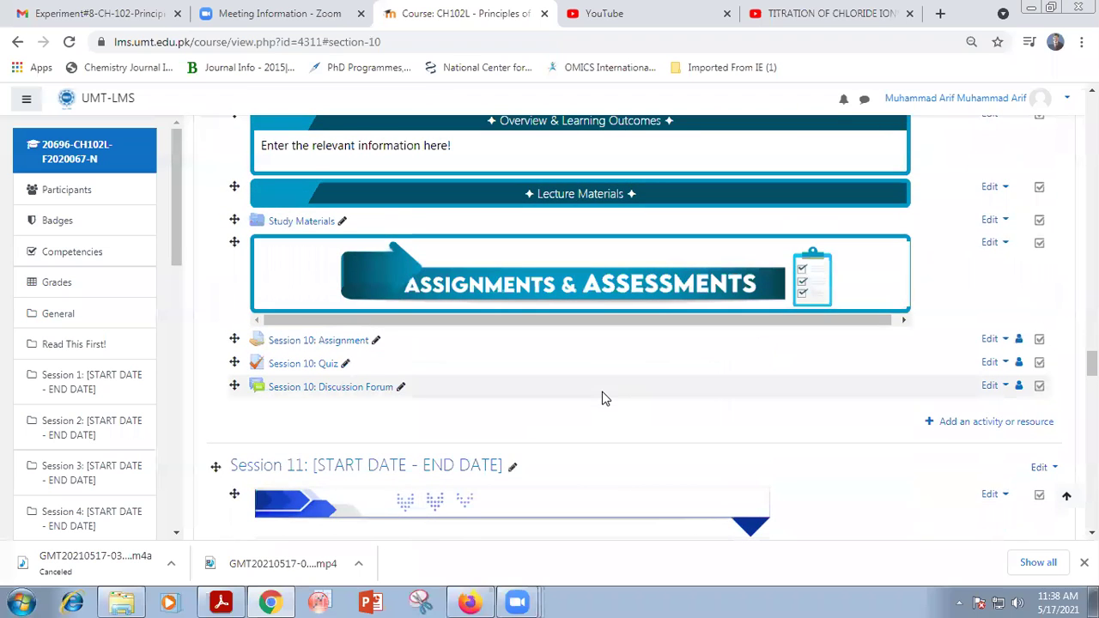
pyautogui.scroll(2, 602, 398)
pyautogui.scroll(2, 604, 398)
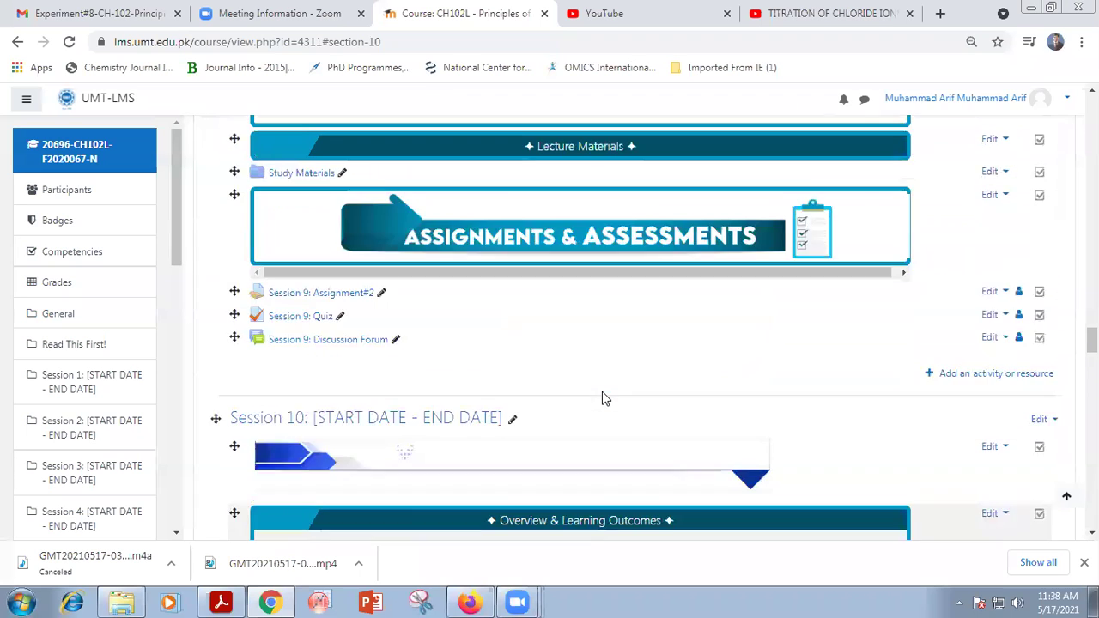
pyautogui.scroll(8, 603, 396)
pyautogui.scroll(20, 602, 398)
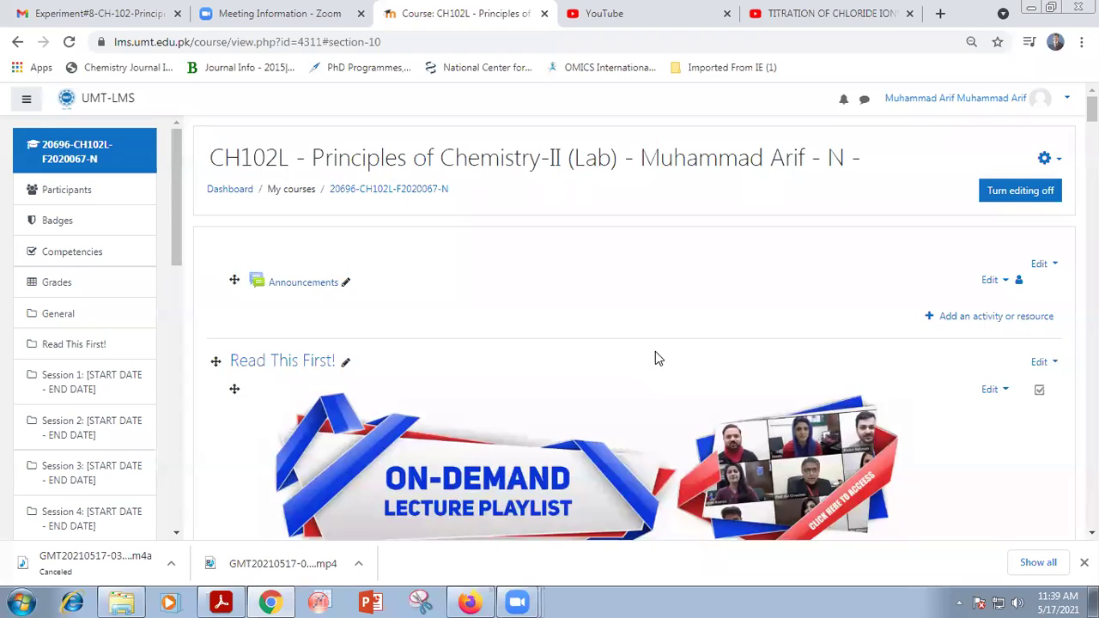
pyautogui.click(616, 18)
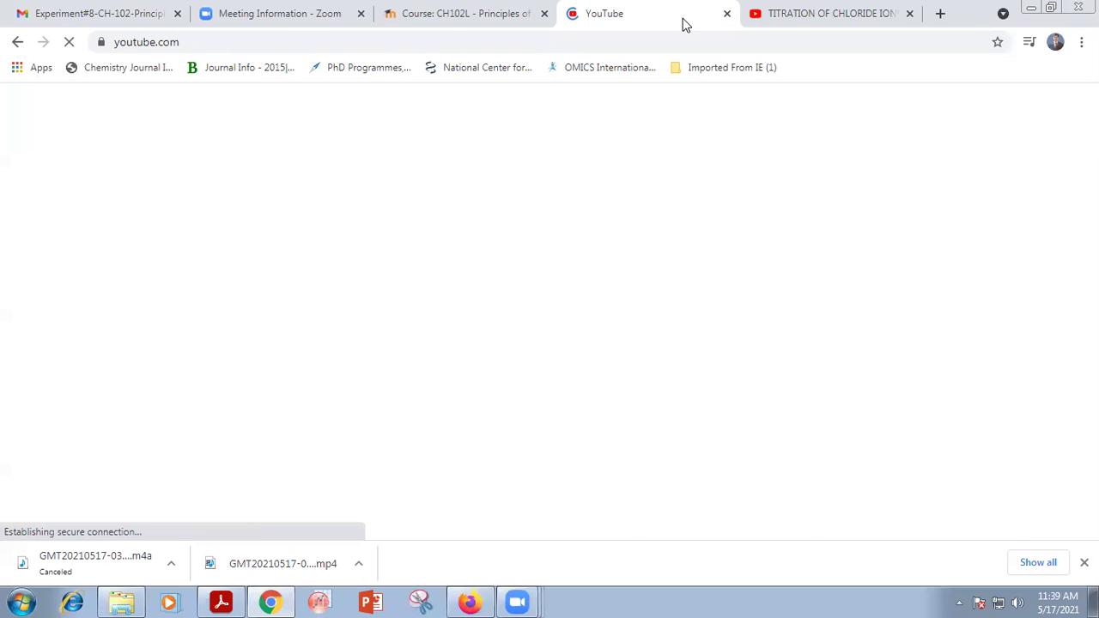
pyautogui.click(452, 19)
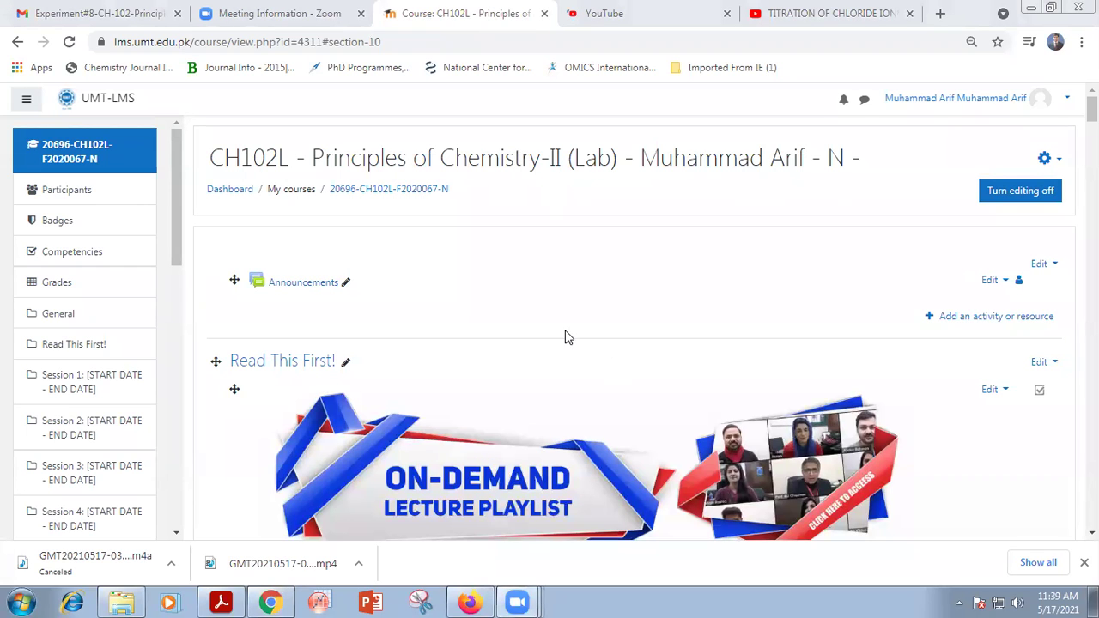
# Switch to EXPERIMENT9.pdf in Adobe Acrobat Reader and review the theory, procedure, reactions, readings table and calculations on the first two pages.
pyautogui.click(222, 602)
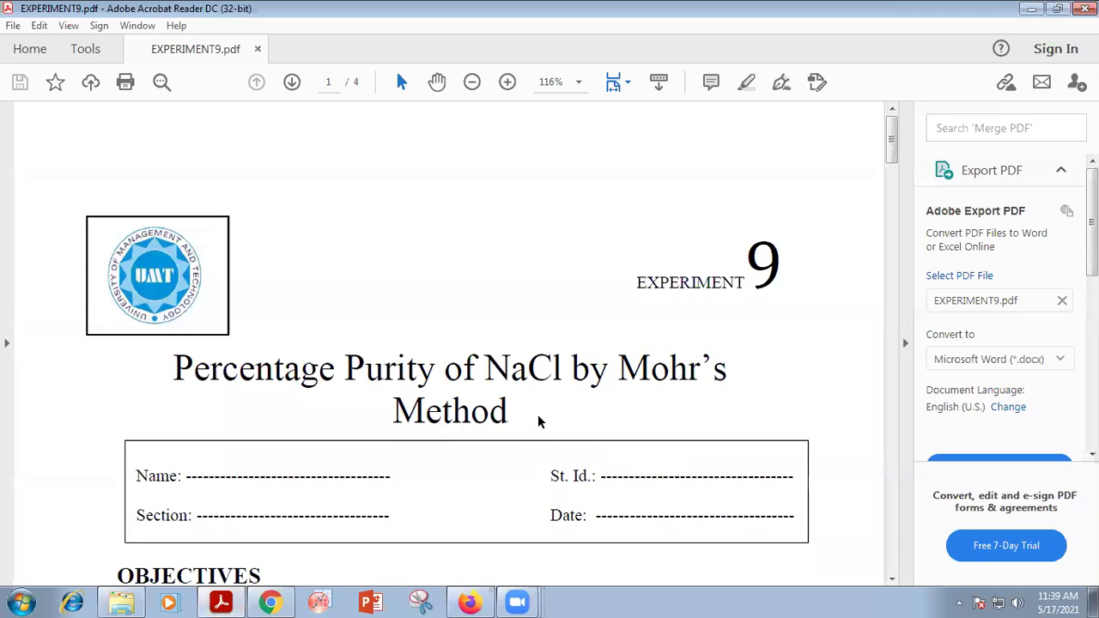
pyautogui.scroll(-3, 541, 421)
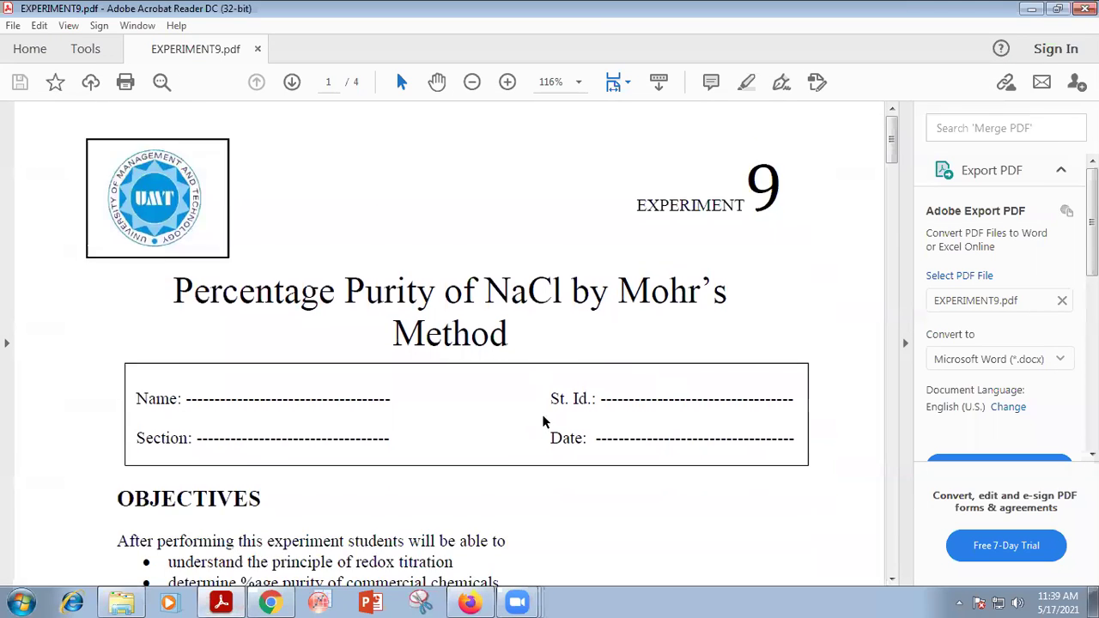
pyautogui.scroll(-10, 543, 421)
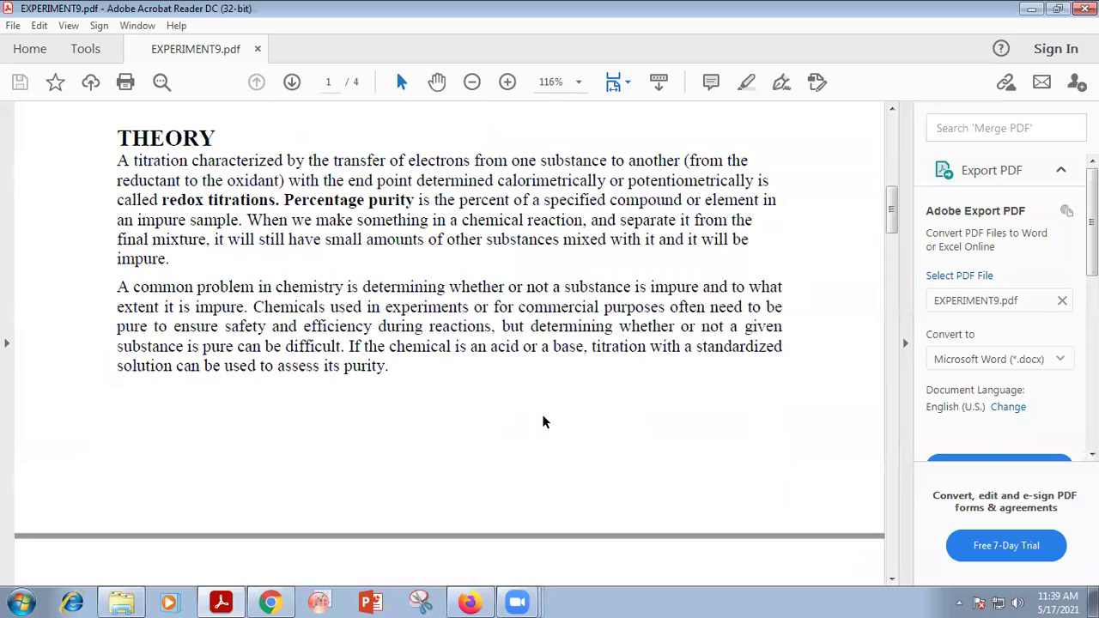
pyautogui.scroll(-7, 541, 417)
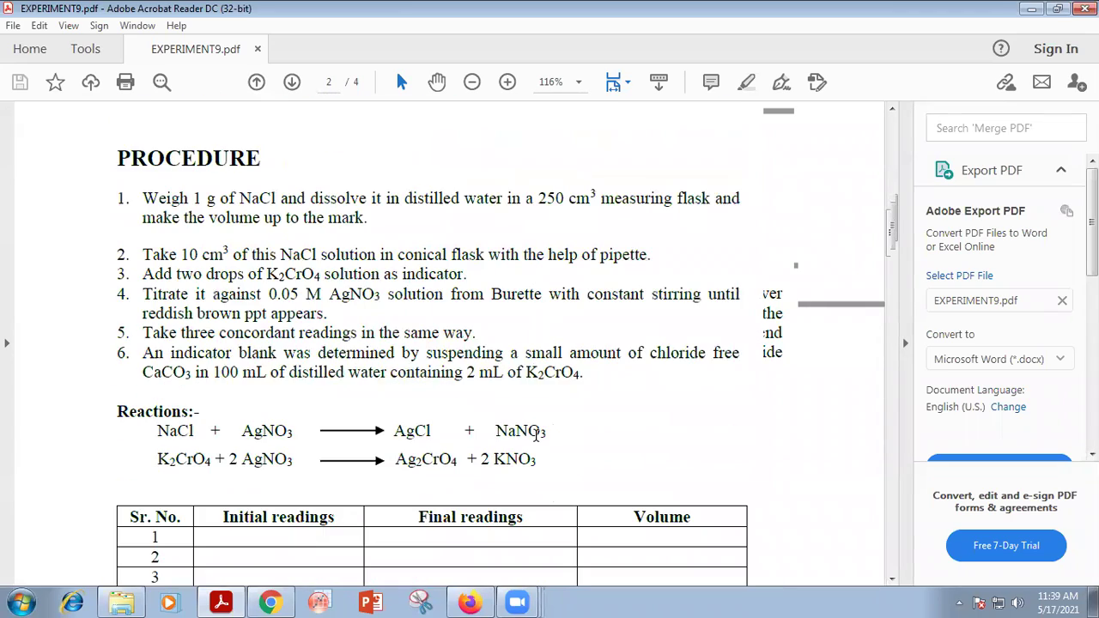
pyautogui.scroll(-6, 539, 442)
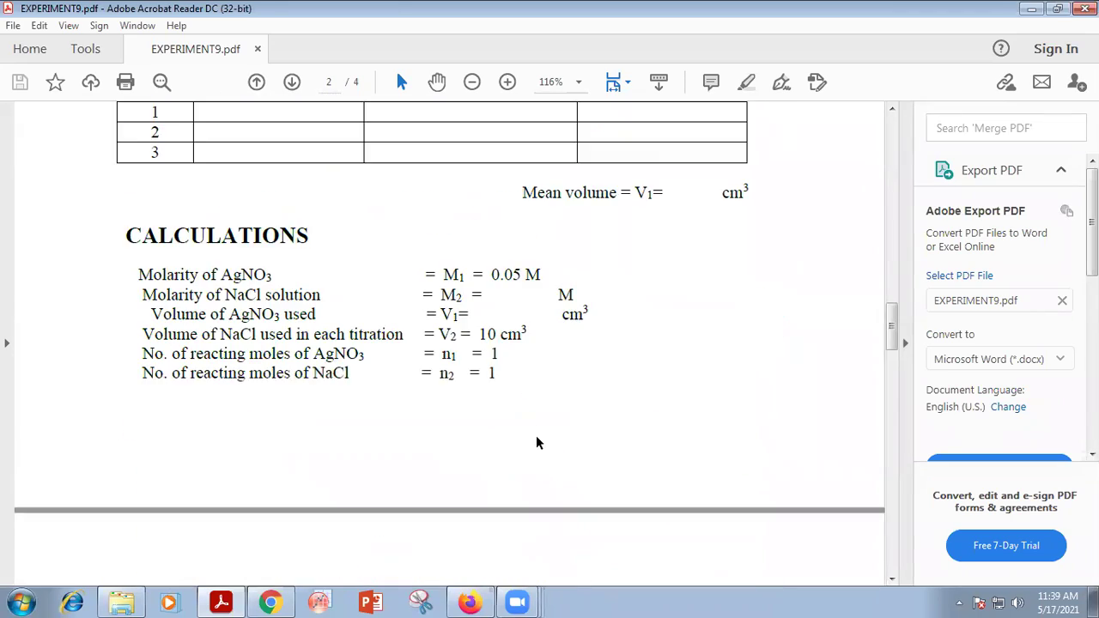
pyautogui.scroll(12, 535, 433)
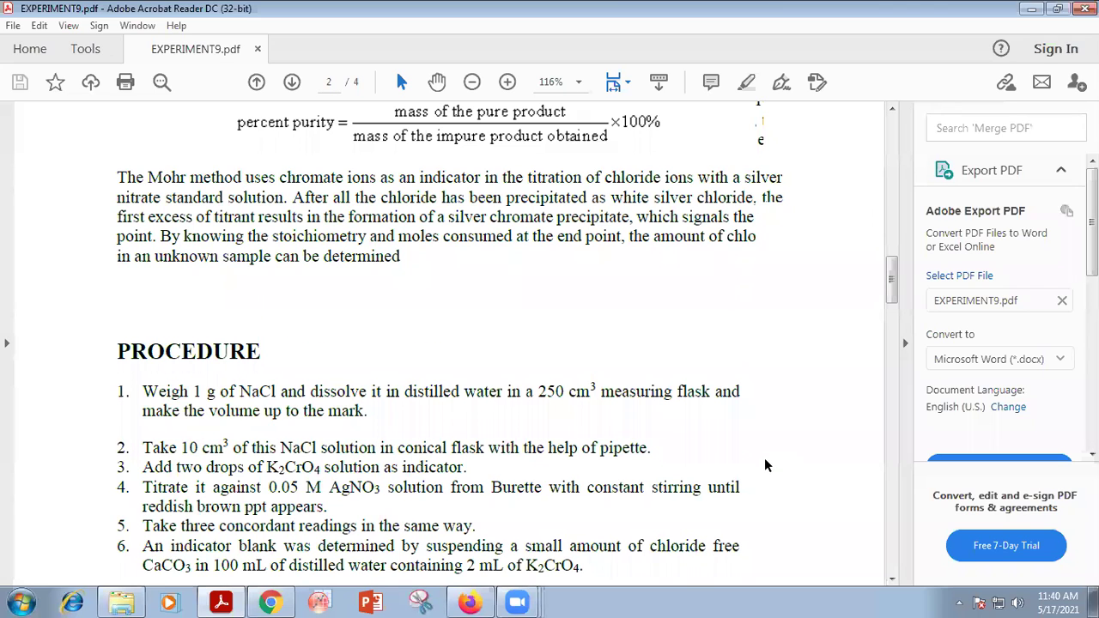
pyautogui.scroll(-5, 763, 464)
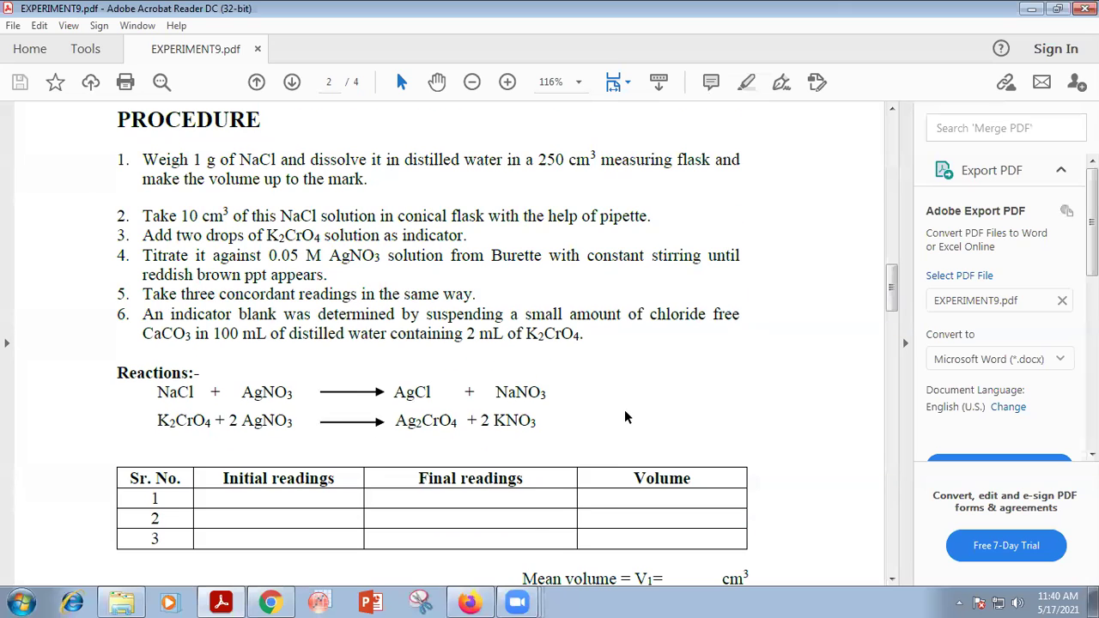
pyautogui.scroll(-4, 625, 416)
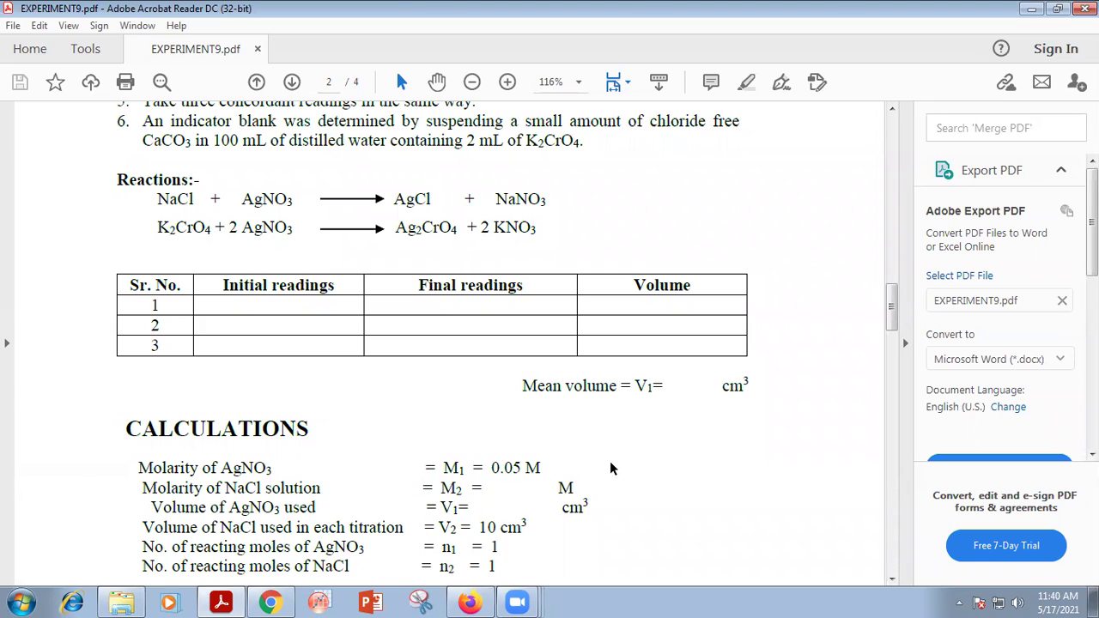
pyautogui.scroll(-2, 612, 468)
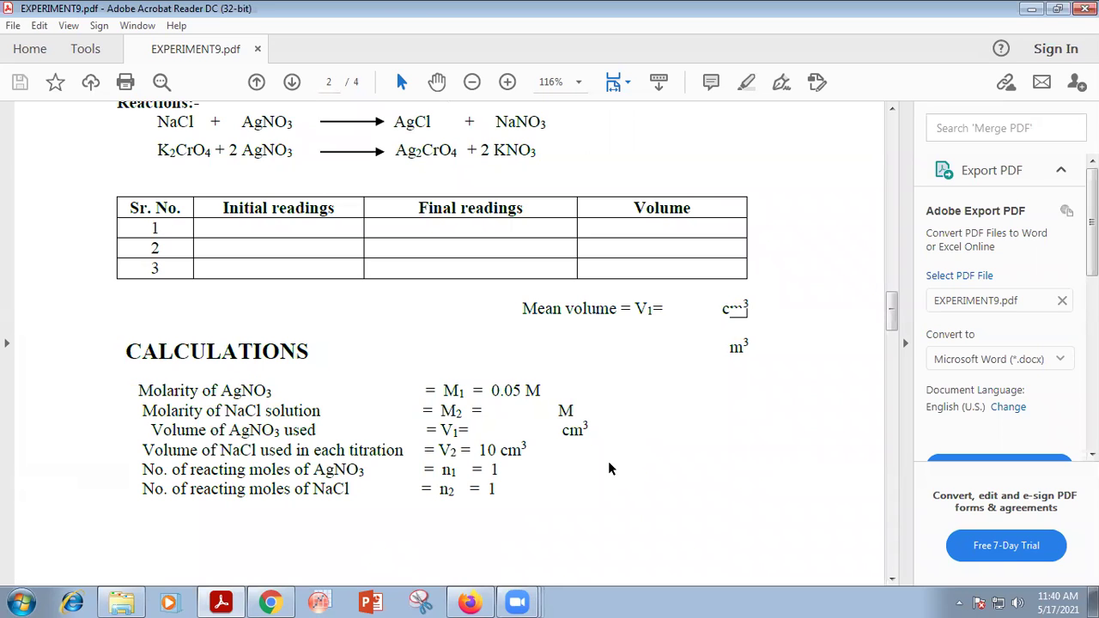
pyautogui.click(271, 601)
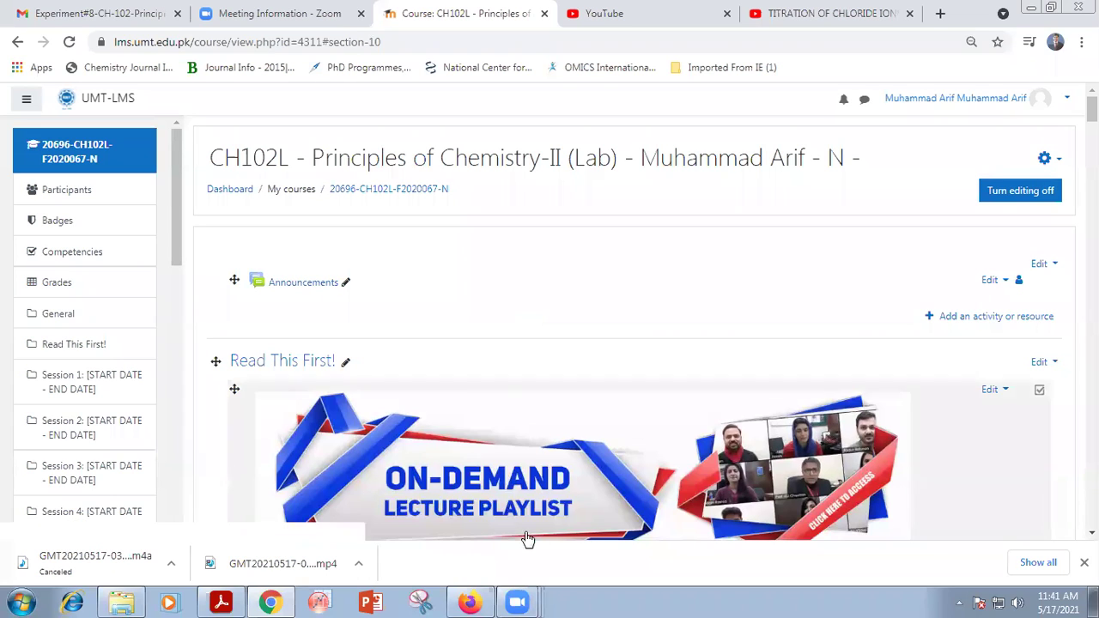
pyautogui.moveTo(517, 600)
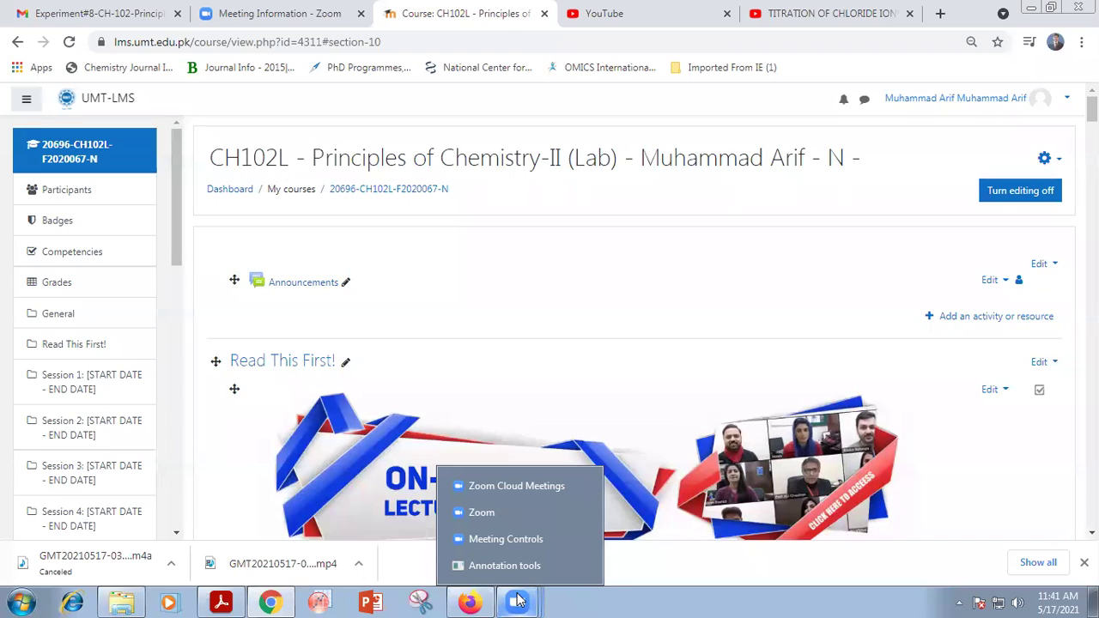
pyautogui.moveTo(269, 601)
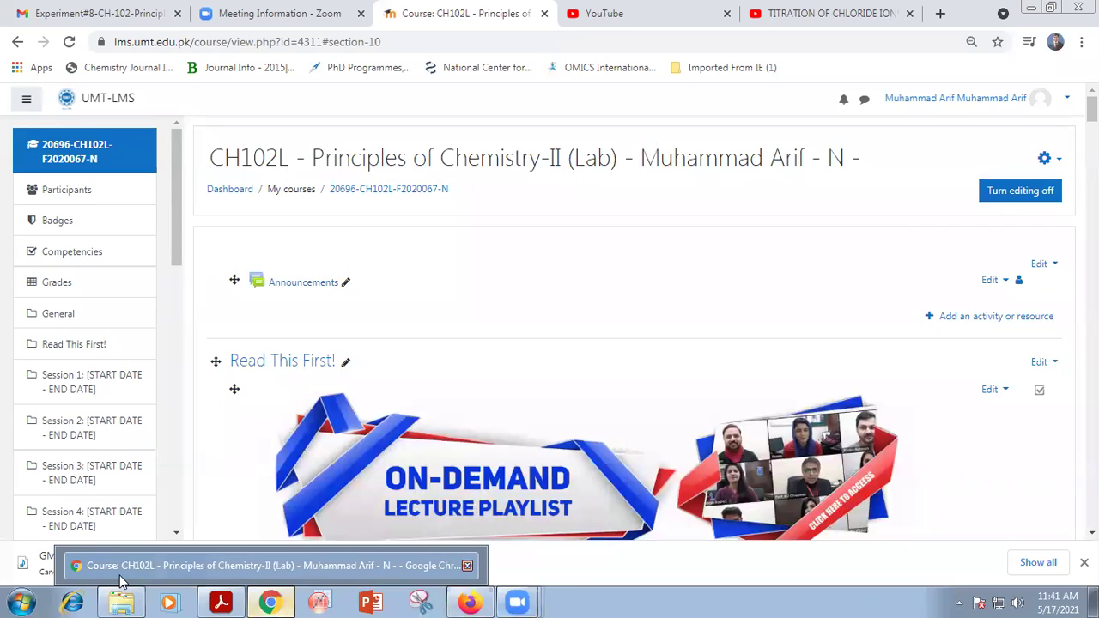
# Return to EXPERIMENT9.pdf and go through it from the title page to the percentage purity calculation on page 3.
pyautogui.click(222, 602)
pyautogui.scroll(1, 485, 387)
pyautogui.scroll(20, 484, 387)
pyautogui.scroll(10, 484, 387)
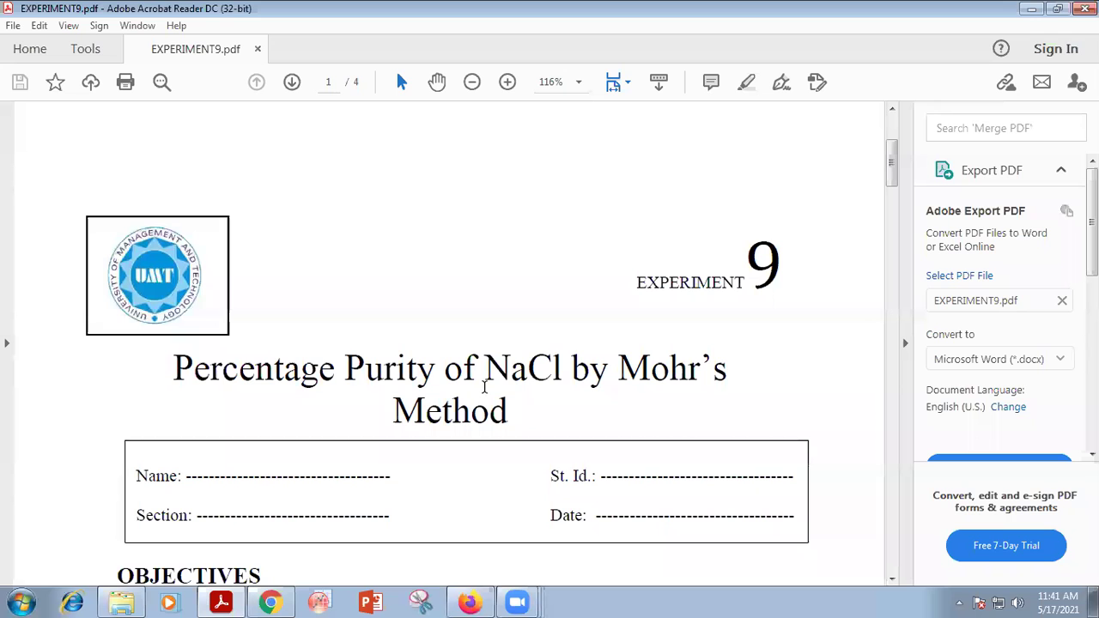
pyautogui.scroll(-6, 485, 386)
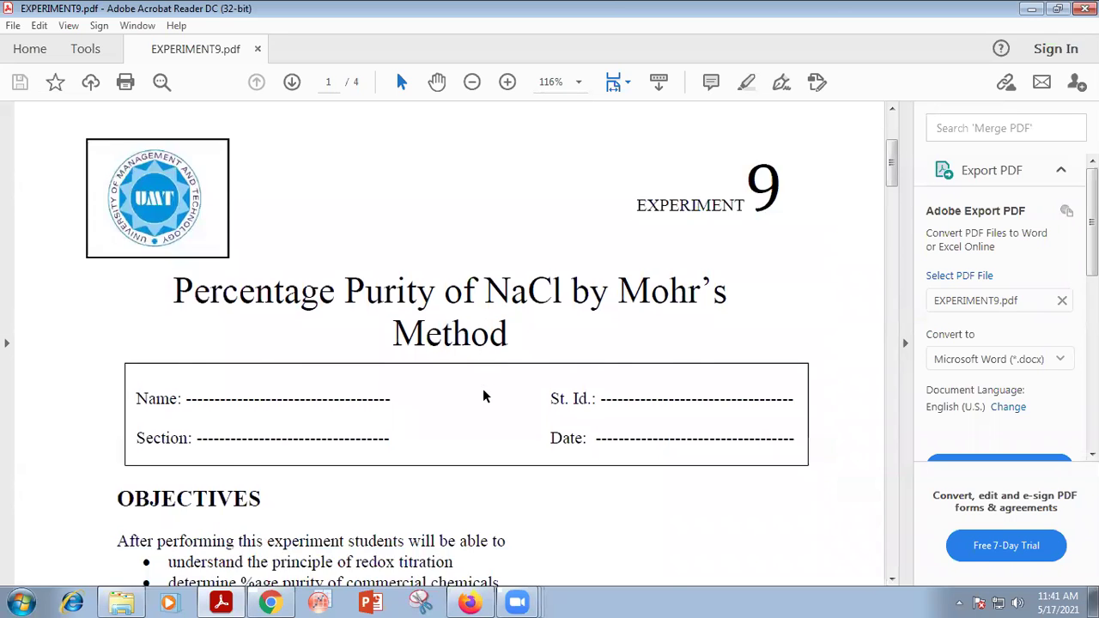
pyautogui.scroll(-8, 482, 400)
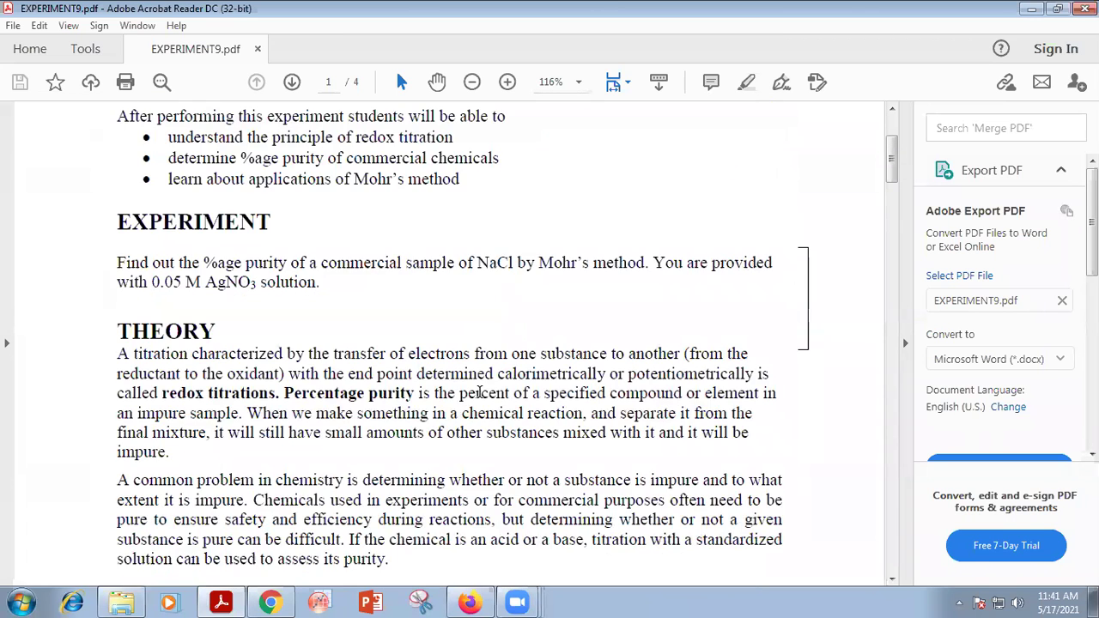
pyautogui.scroll(-10, 479, 414)
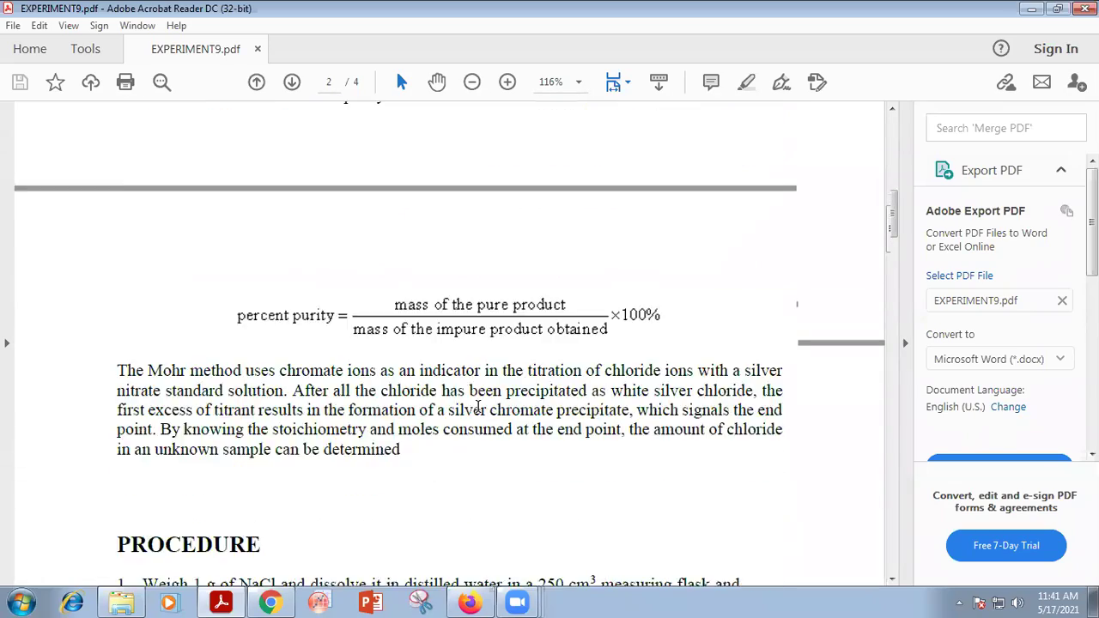
pyautogui.scroll(-12, 470, 407)
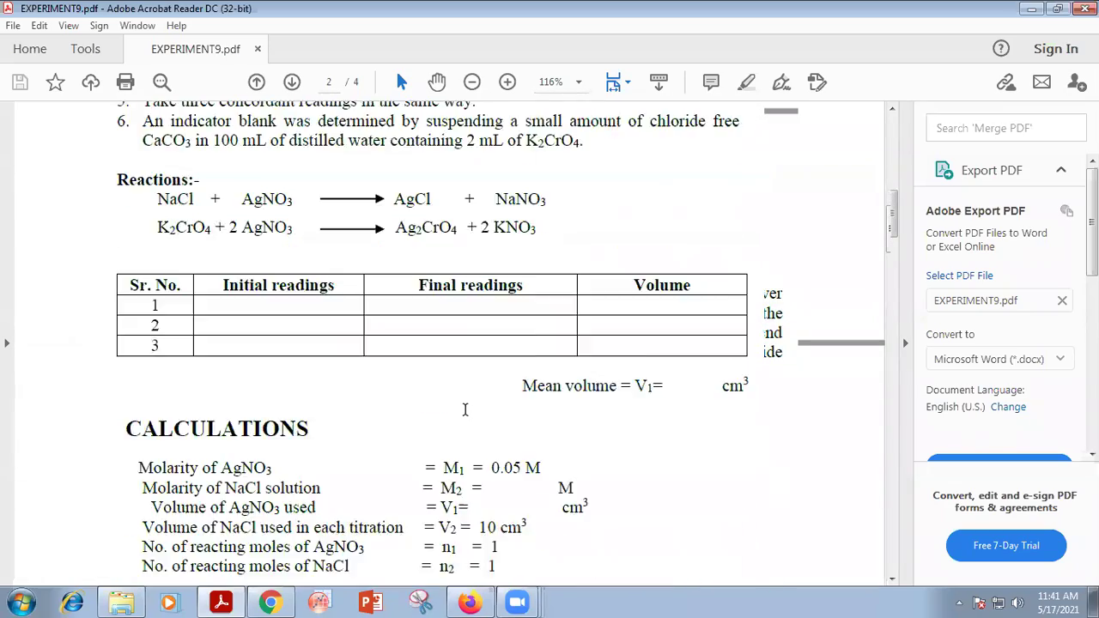
pyautogui.scroll(-13, 467, 416)
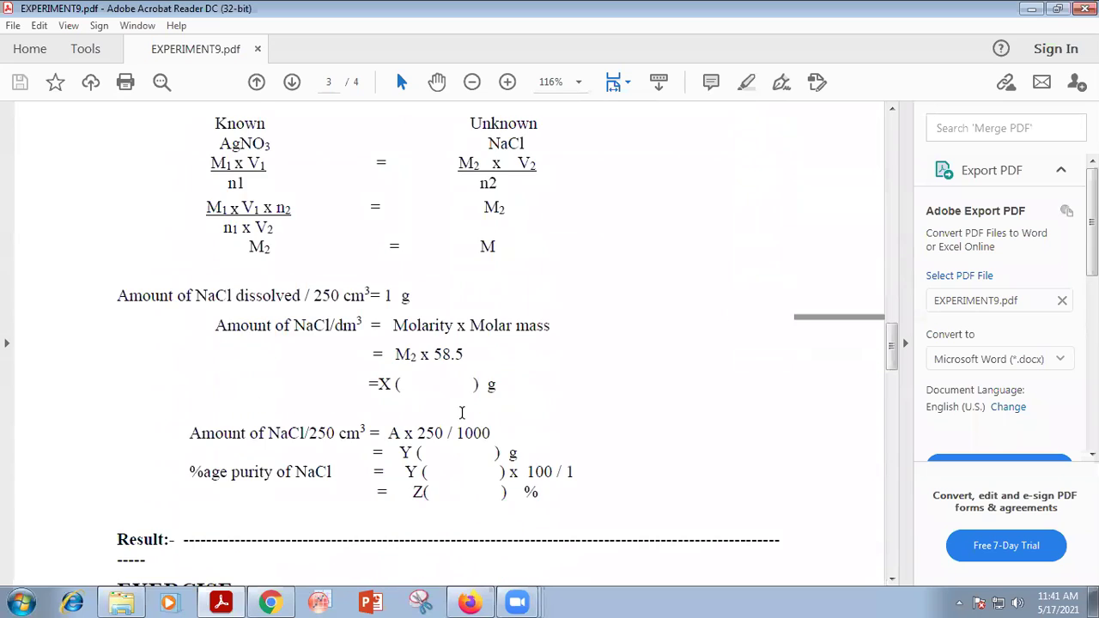
# Review the NaCl molarity and amount calculations on page 3, then go back through the manual to its title page.
pyautogui.scroll(3, 460, 415)
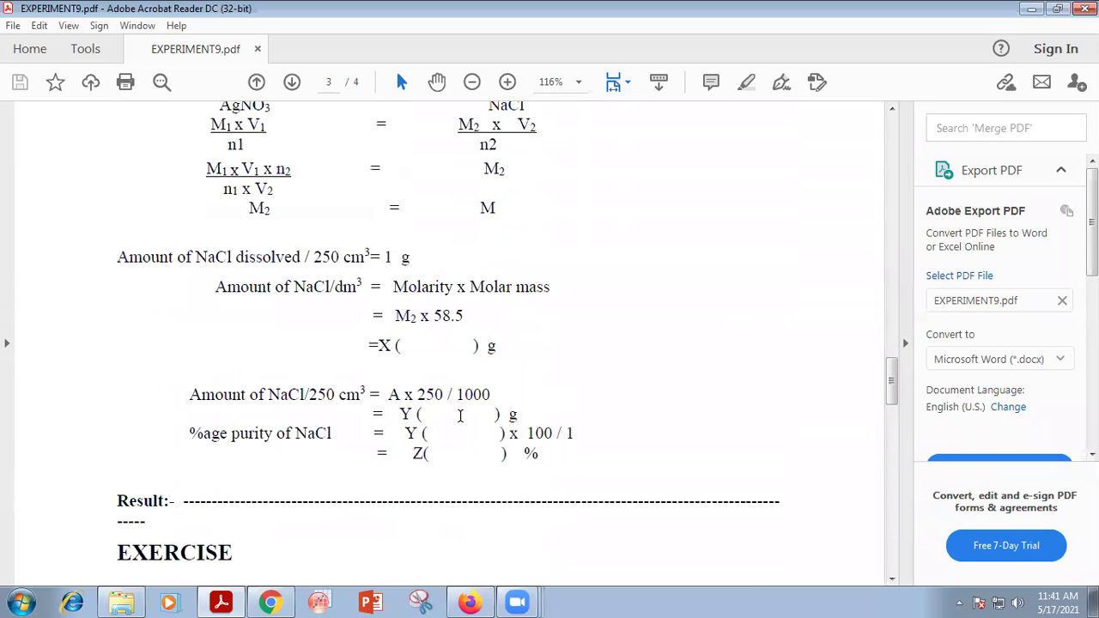
pyautogui.scroll(2, 460, 416)
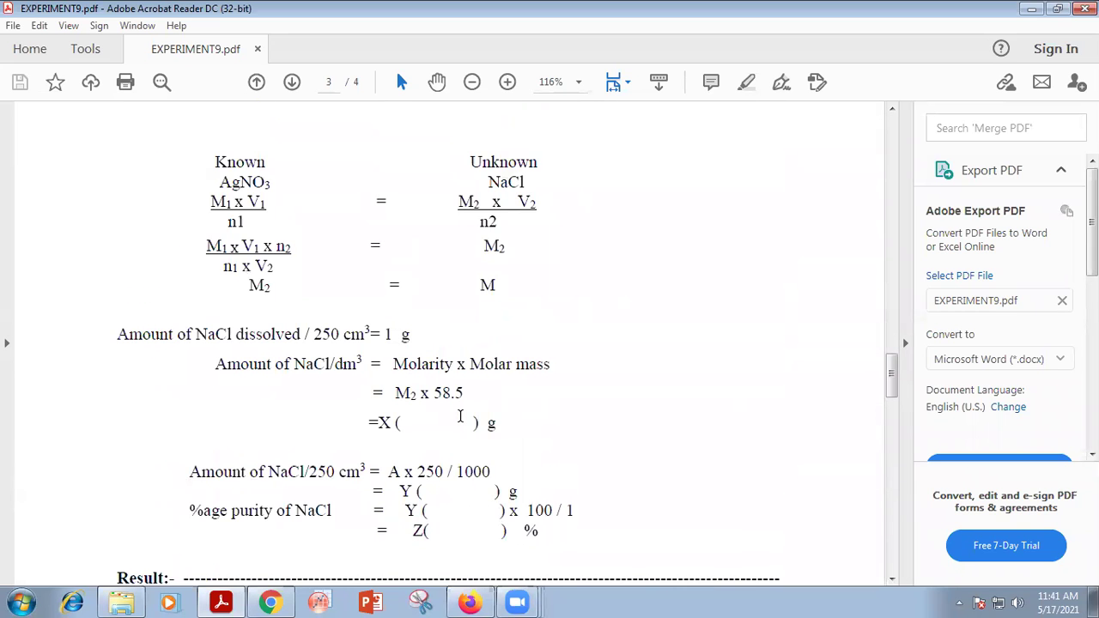
pyautogui.scroll(1, 460, 416)
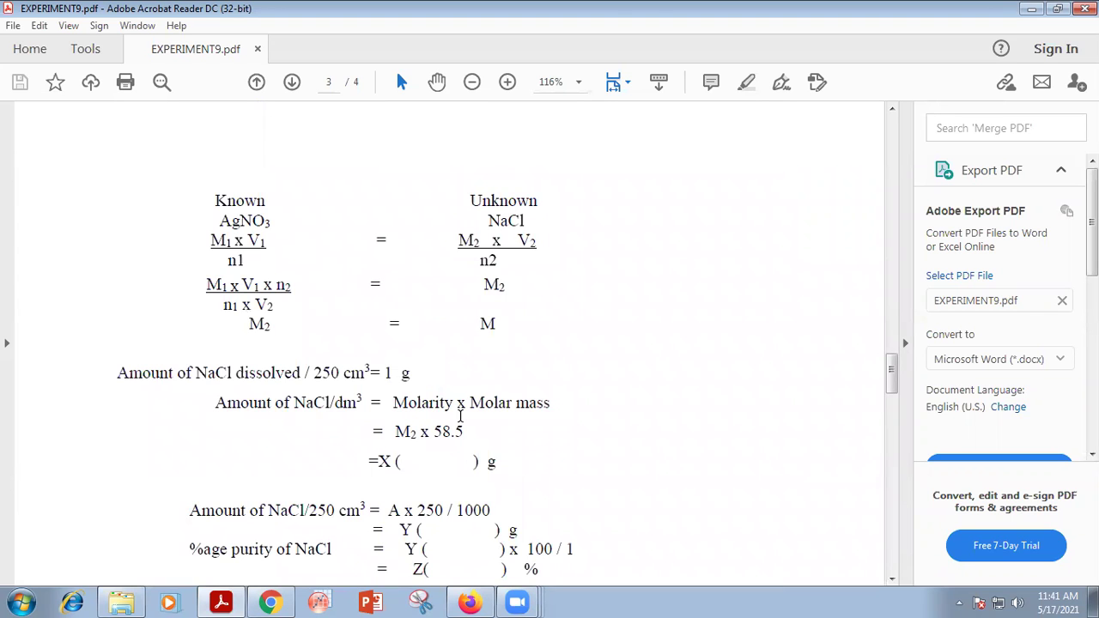
pyautogui.scroll(18, 460, 414)
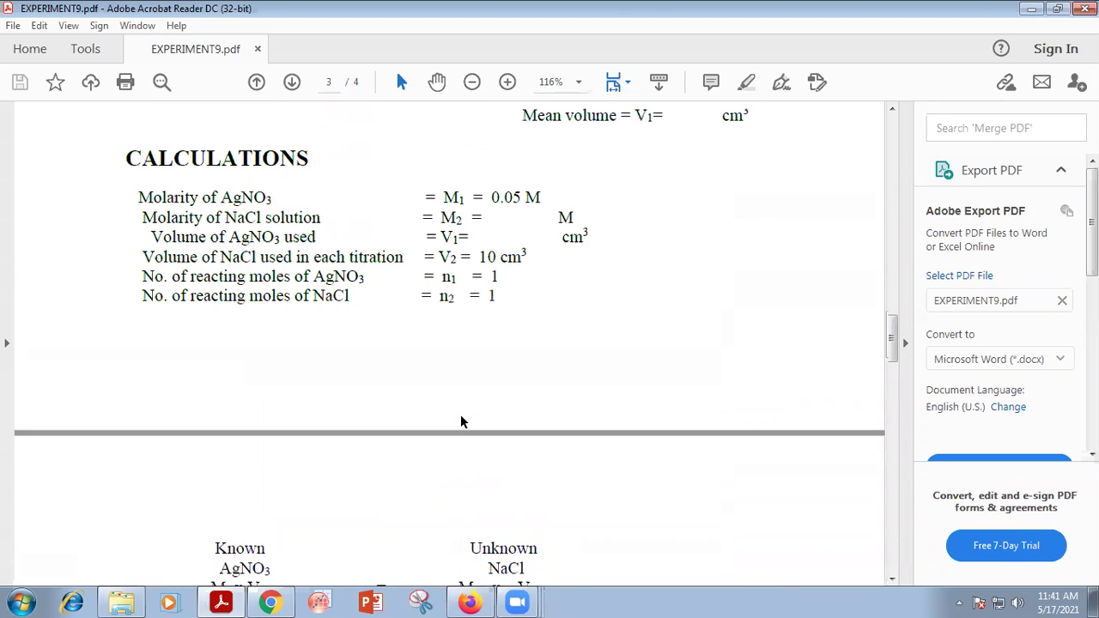
pyautogui.scroll(17, 460, 414)
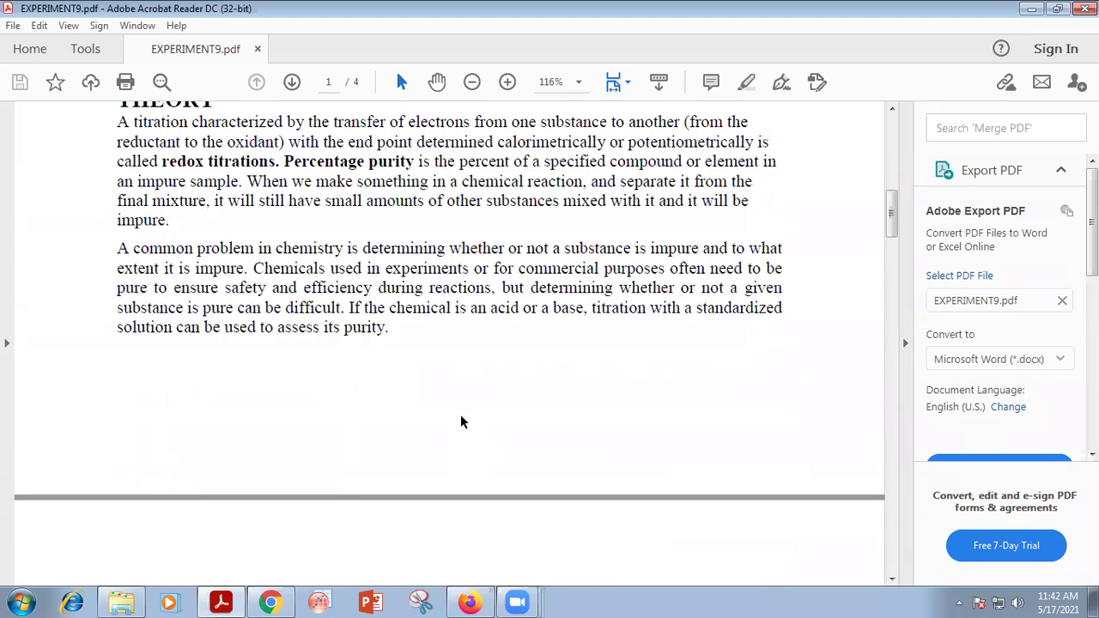
pyautogui.scroll(8, 460, 414)
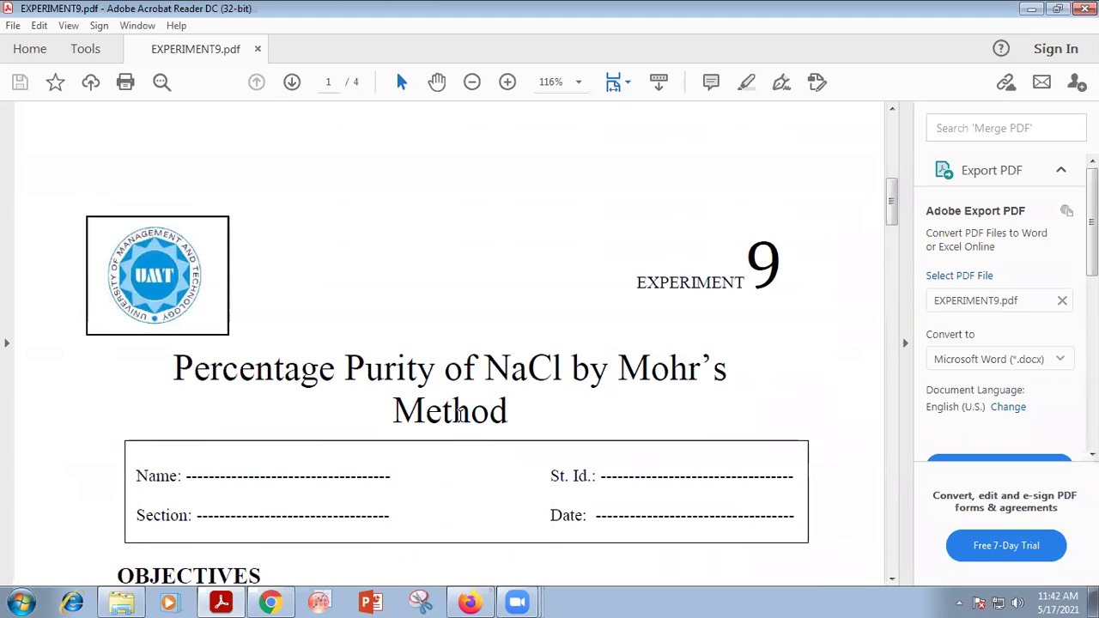